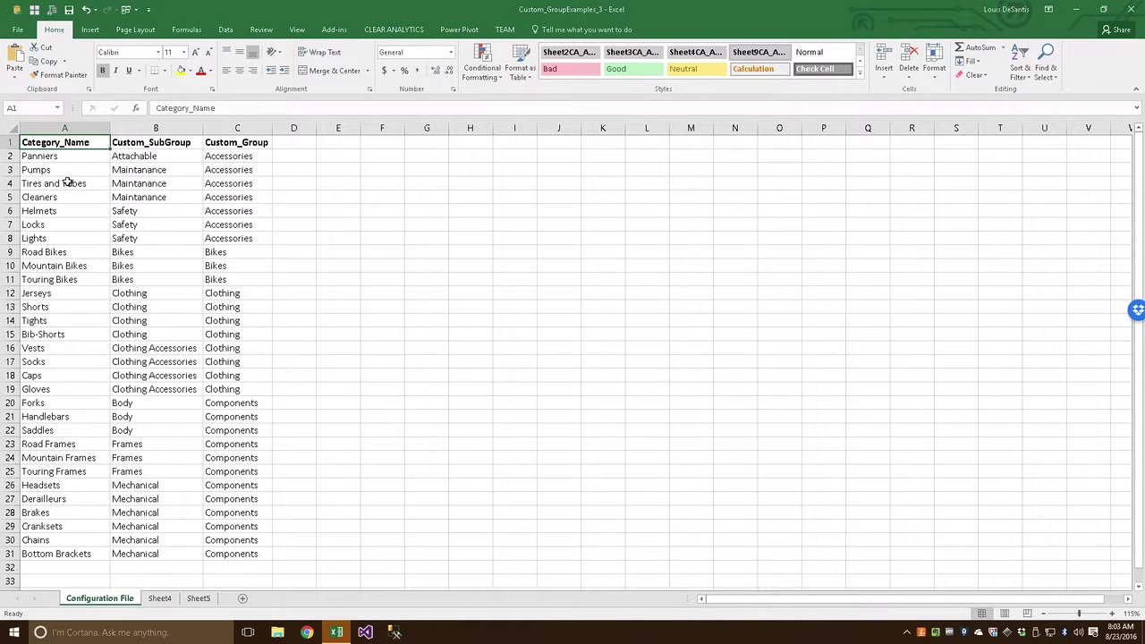
Log in to Clear Analytics from its Excel ribbon tab using the saved credentials
{"action": "left_click", "coordinate": [383, 30]}
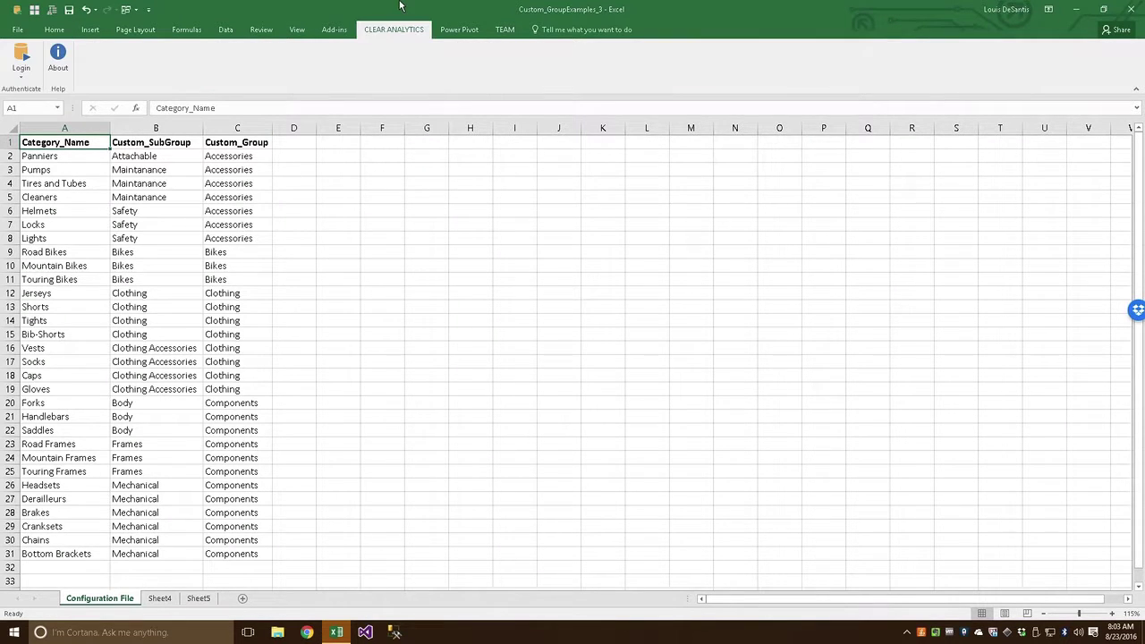
{"action": "left_click", "coordinate": [20, 57]}
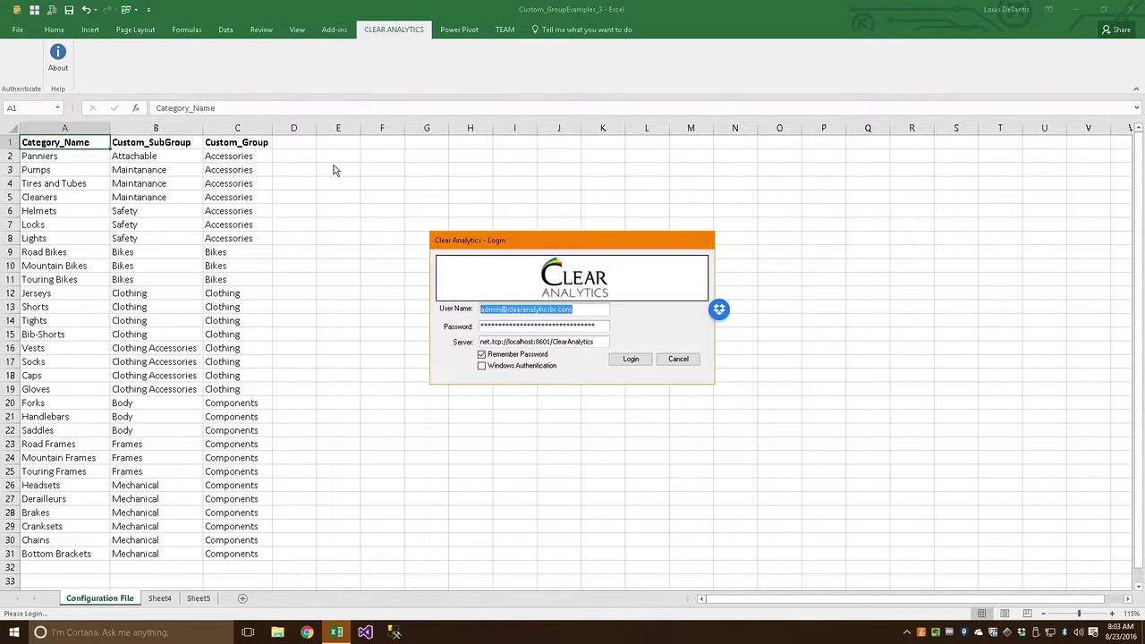
{"action": "left_click", "coordinate": [631, 359]}
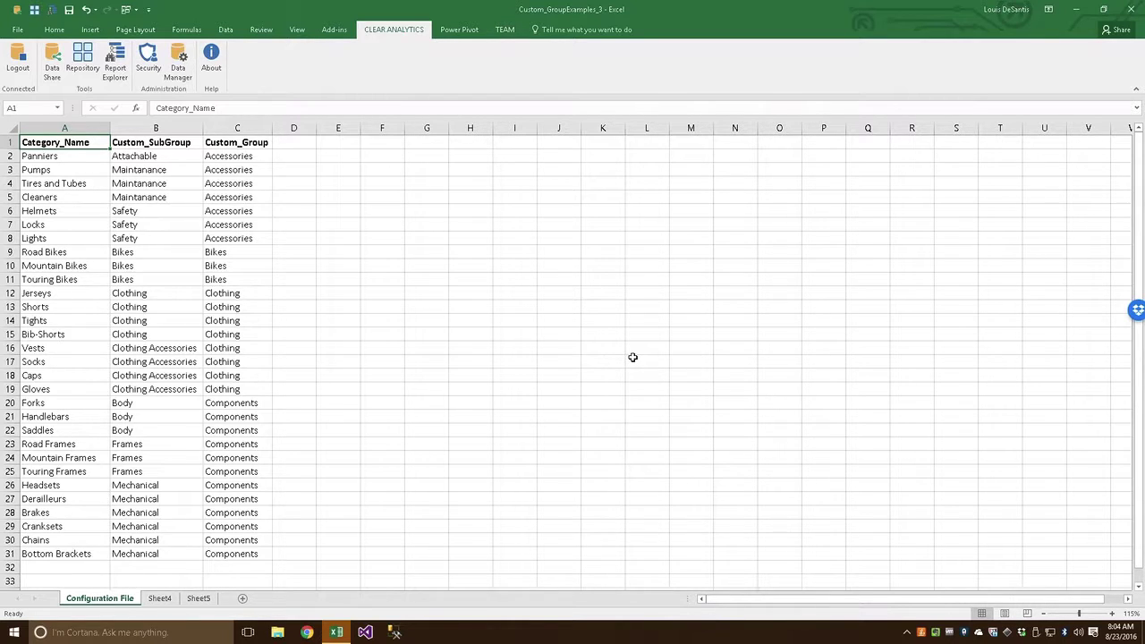
{"action": "left_click", "coordinate": [47, 159]}
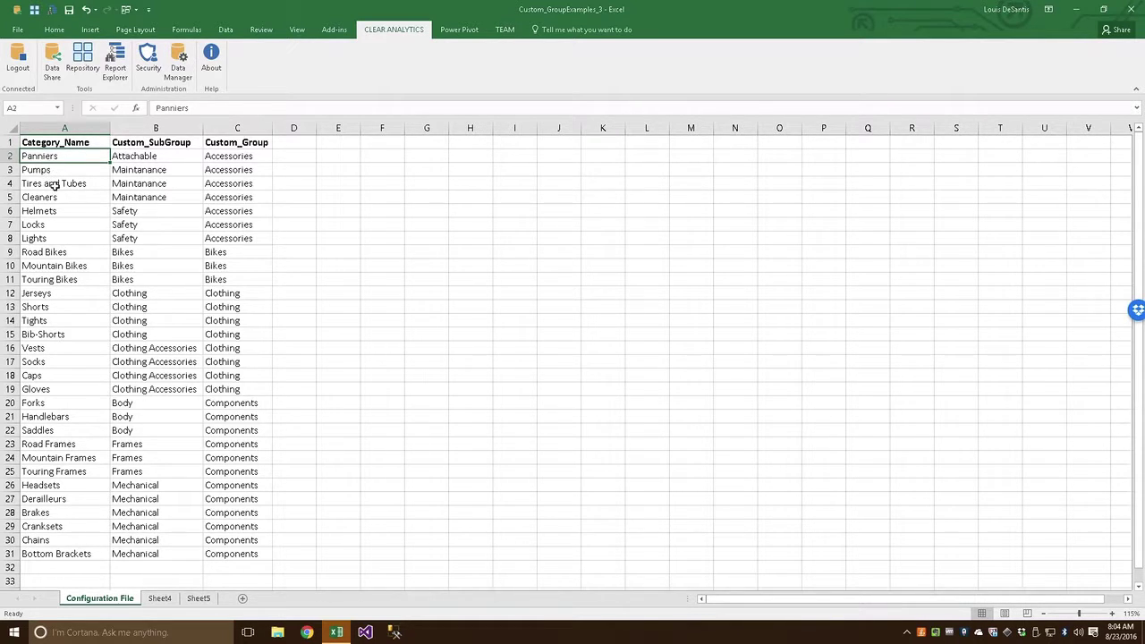
{"action": "left_click", "coordinate": [52, 183]}
{"action": "left_click", "coordinate": [49, 197]}
{"action": "left_click", "coordinate": [46, 211]}
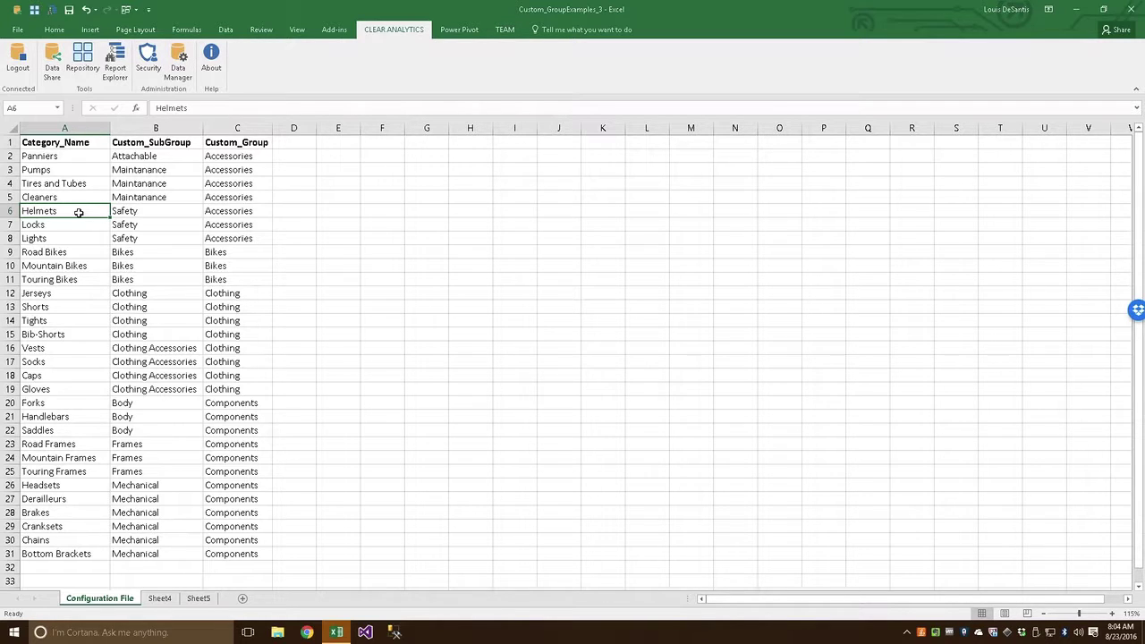
{"action": "key", "text": "ctrl+Home"}
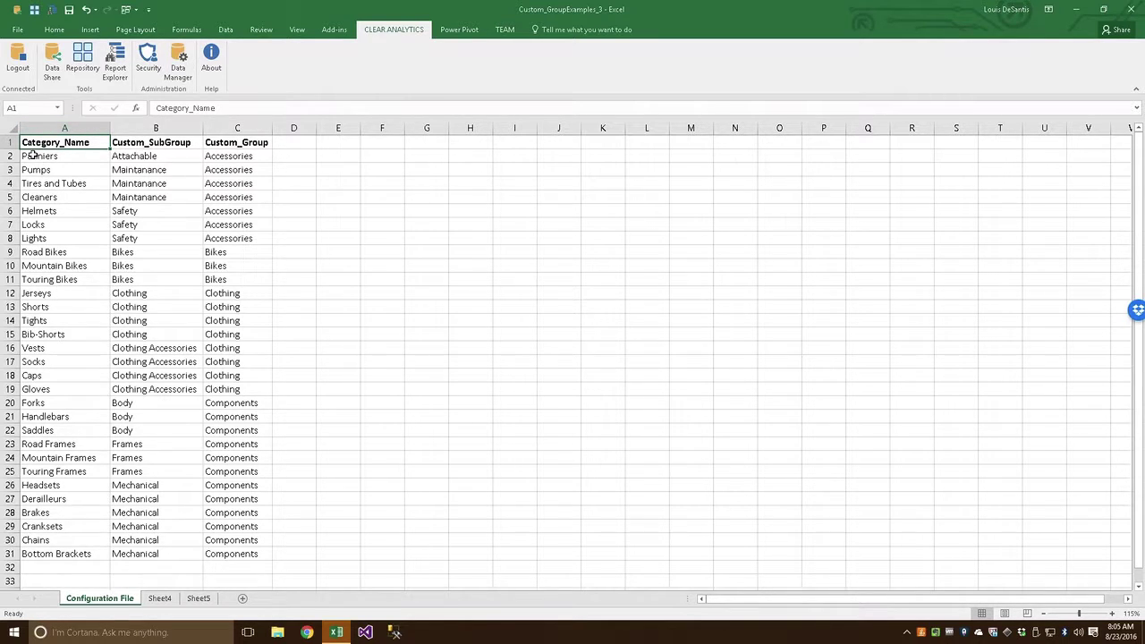
{"action": "left_click", "coordinate": [170, 146]}
{"action": "left_click", "coordinate": [249, 145]}
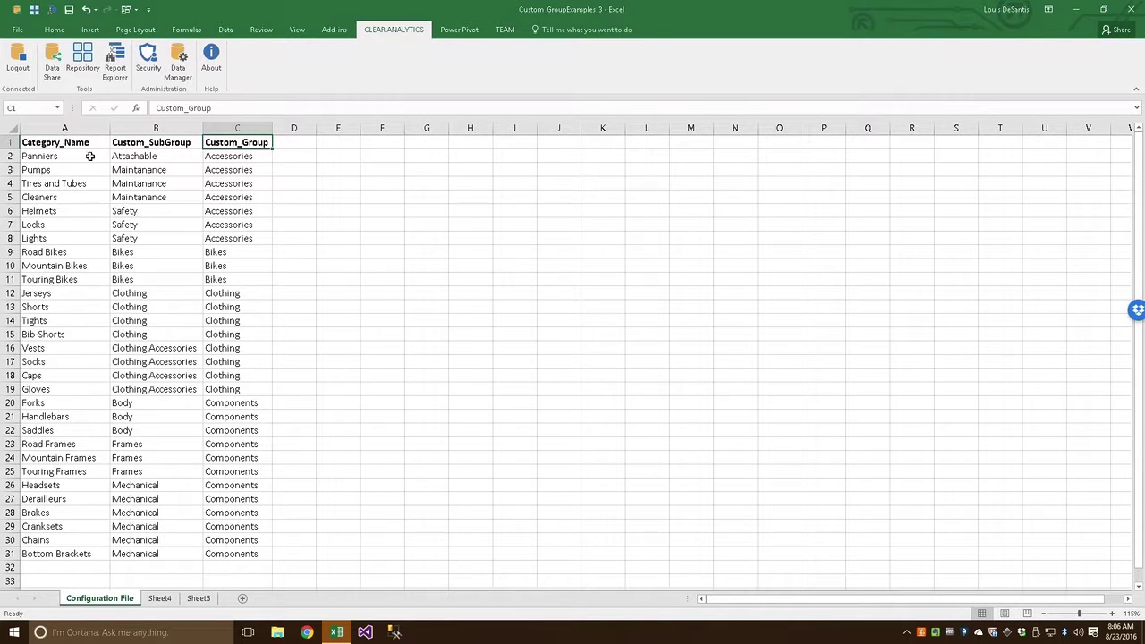
{"action": "left_click_drag", "start_coordinate": [143, 170], "coordinate": [139, 195]}
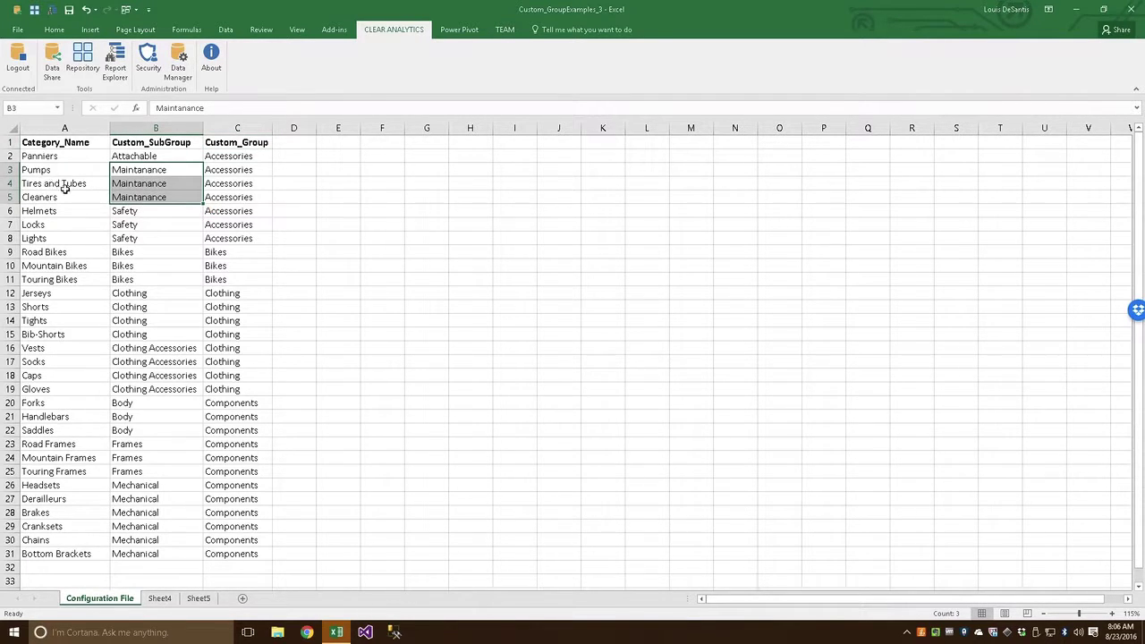
{"action": "left_click", "coordinate": [34, 238]}
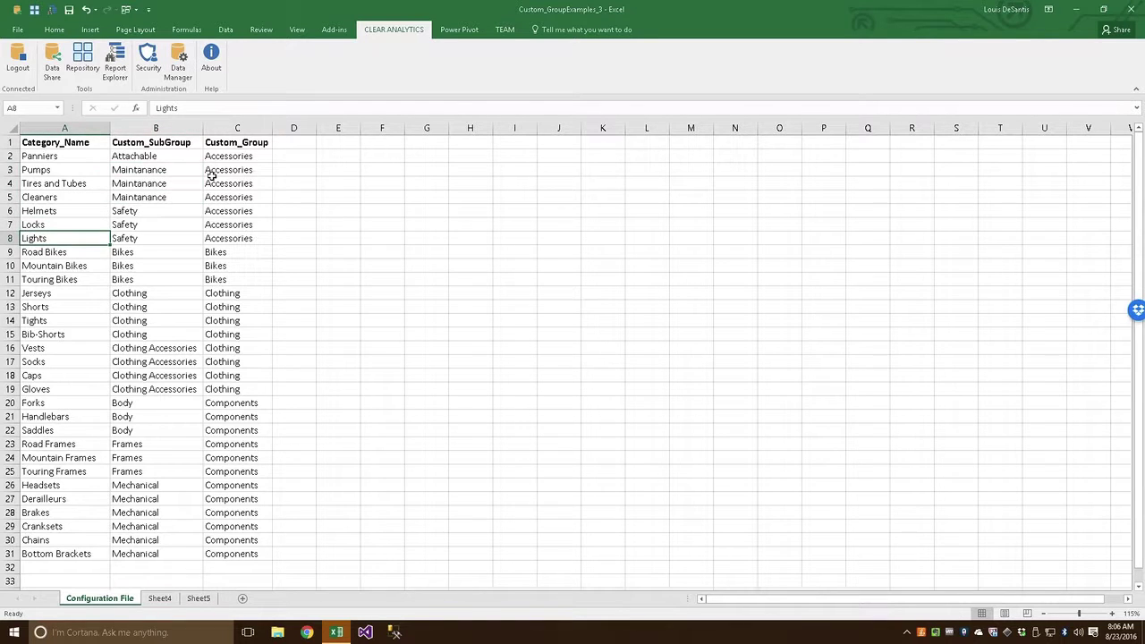
{"action": "left_click_drag", "start_coordinate": [212, 173], "coordinate": [221, 236]}
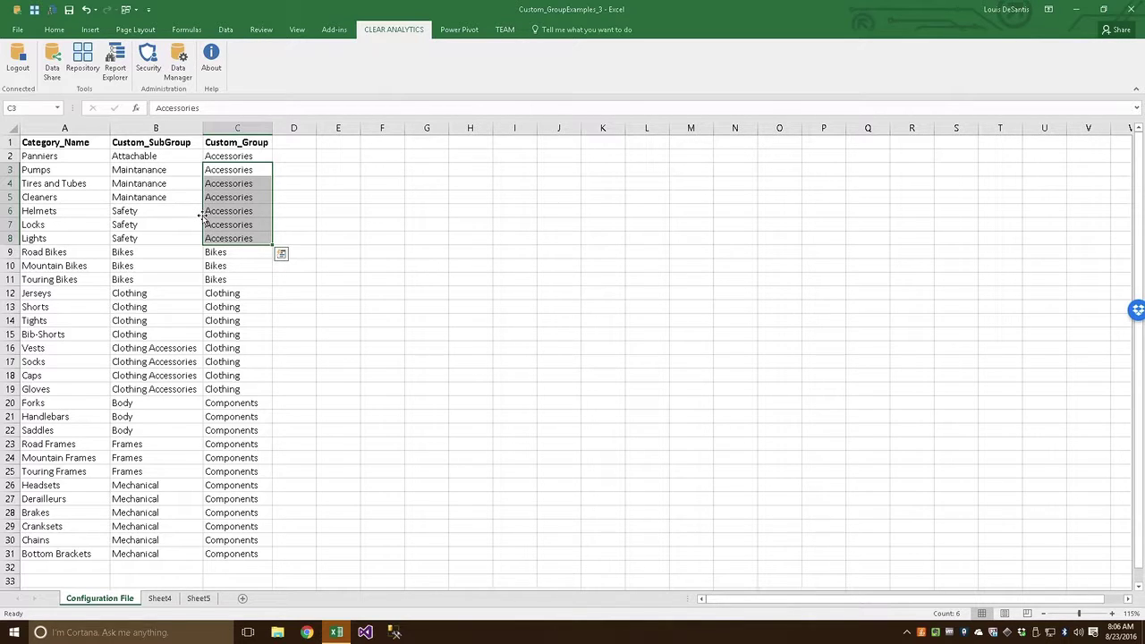
Switch the Clear Analytics Repository to Custom Groups and start a new custom group
{"action": "left_click", "coordinate": [79, 73]}
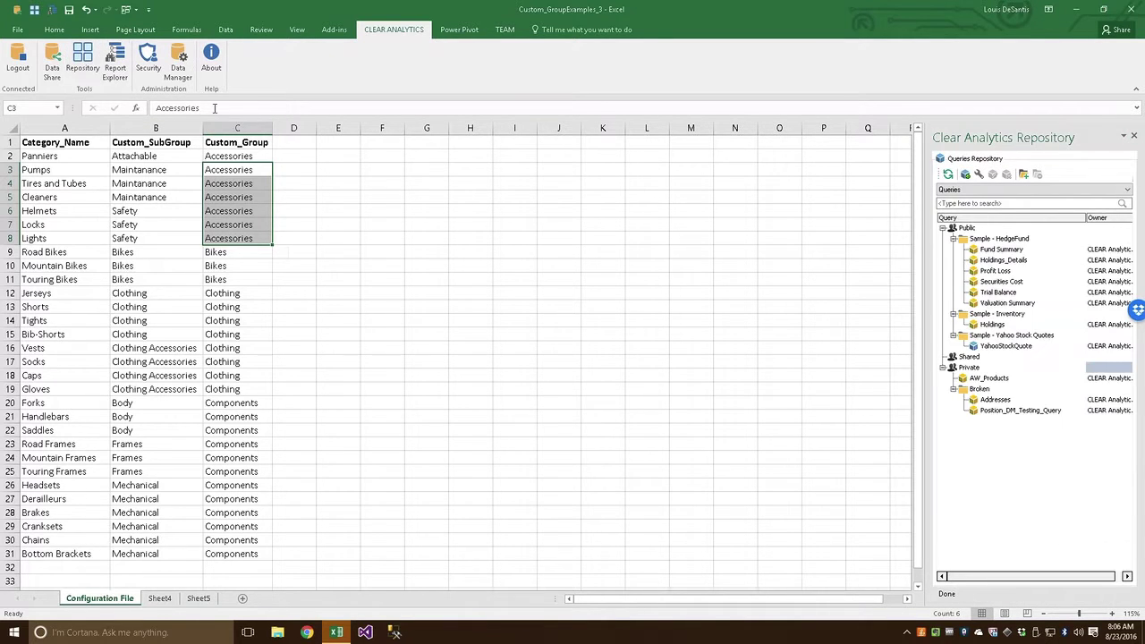
{"action": "left_click", "coordinate": [1005, 191]}
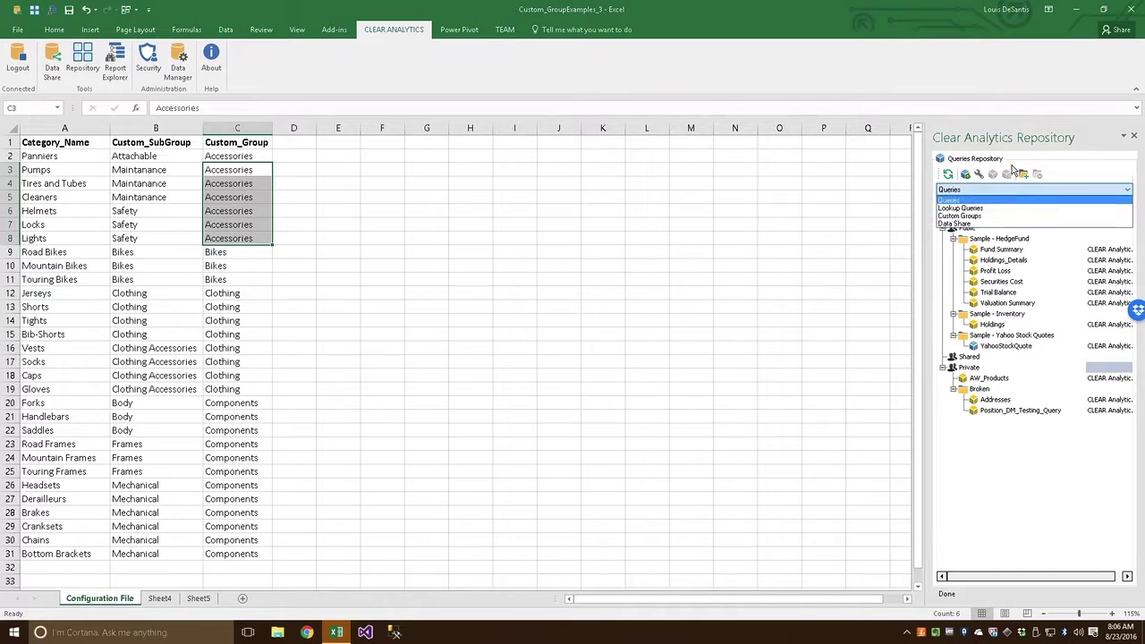
{"action": "left_click", "coordinate": [981, 221]}
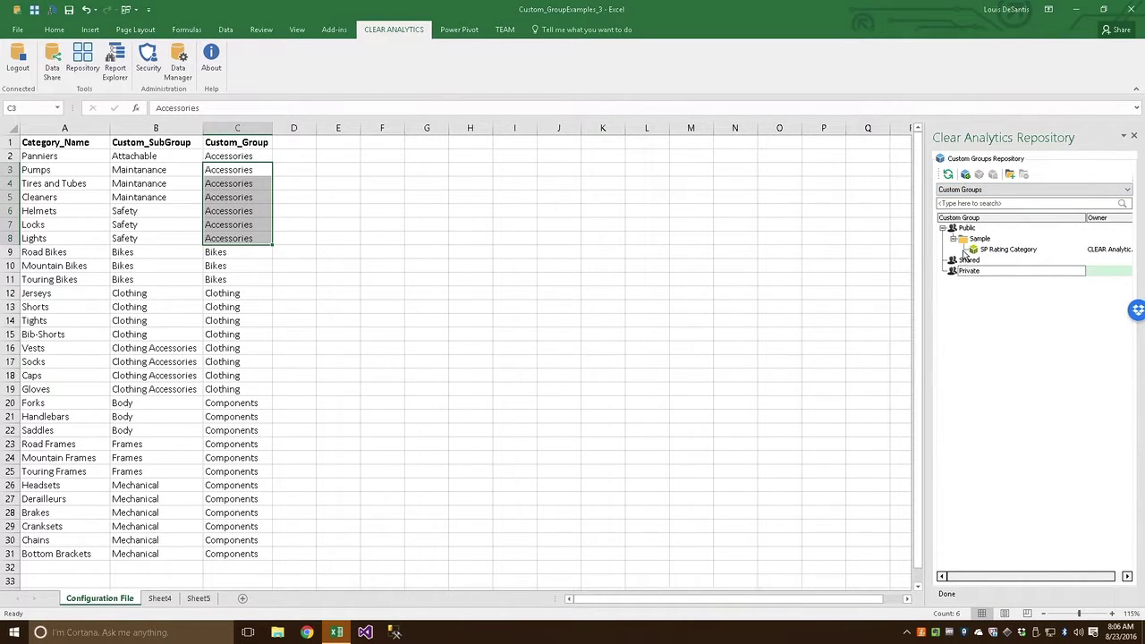
{"action": "left_click", "coordinate": [967, 176]}
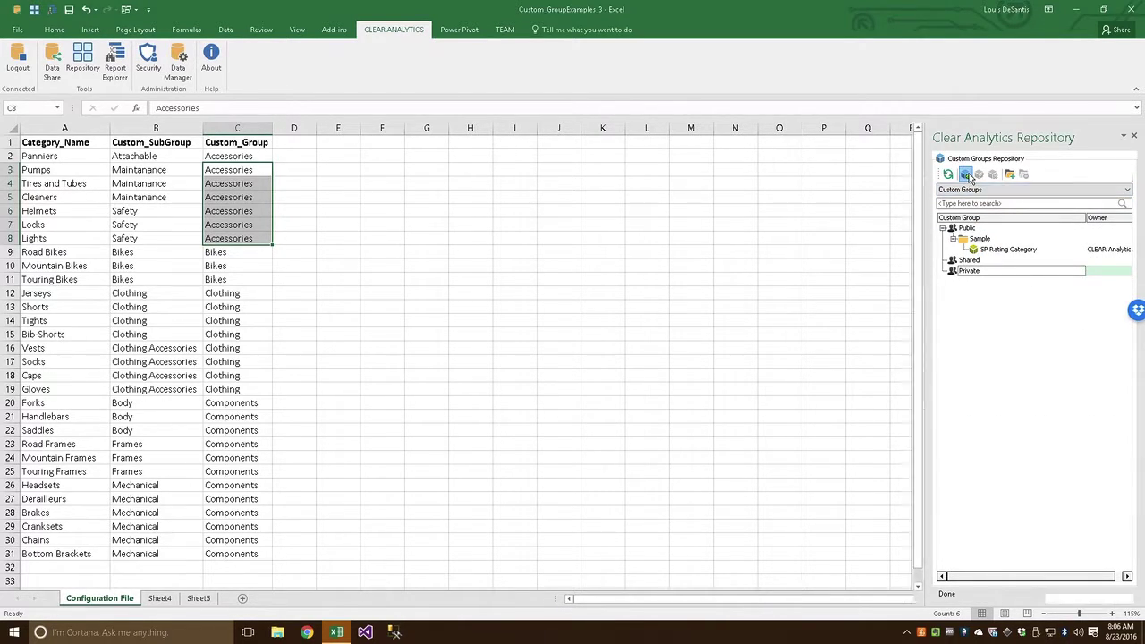
Enter AW_Products_Groups as the new custom group's name
{"action": "left_click", "coordinate": [1014, 184]}
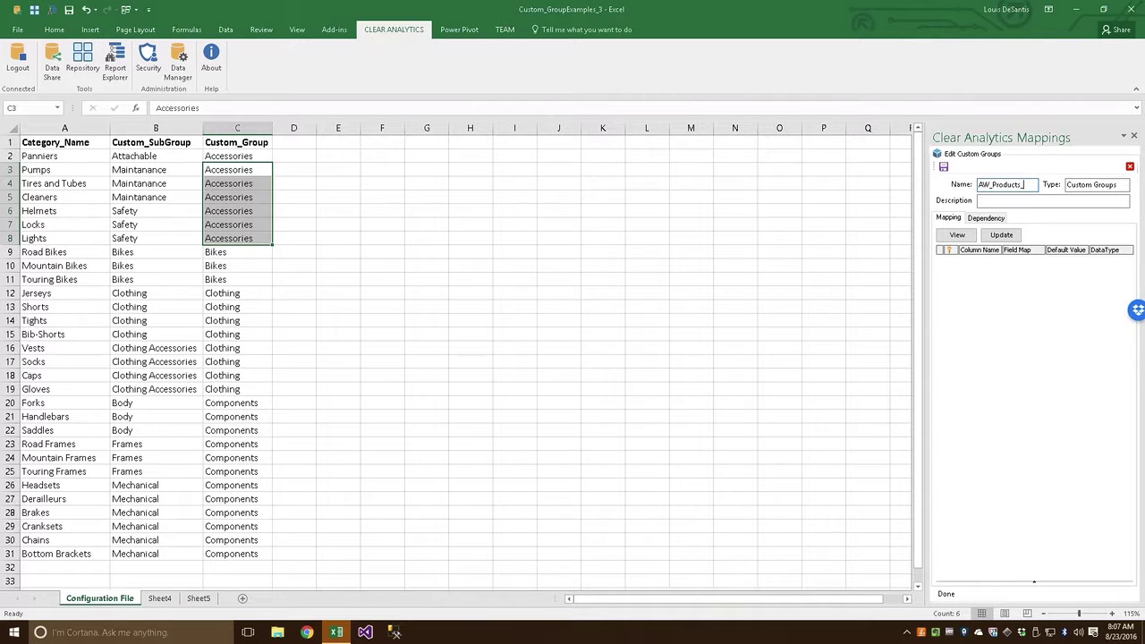
{"action": "type", "text": "oups"}
Load table A1:C31's Category_Name, Custom_SubGroup and Custom_Group columns into the mapping grid as Text
{"action": "left_click", "coordinate": [152, 255]}
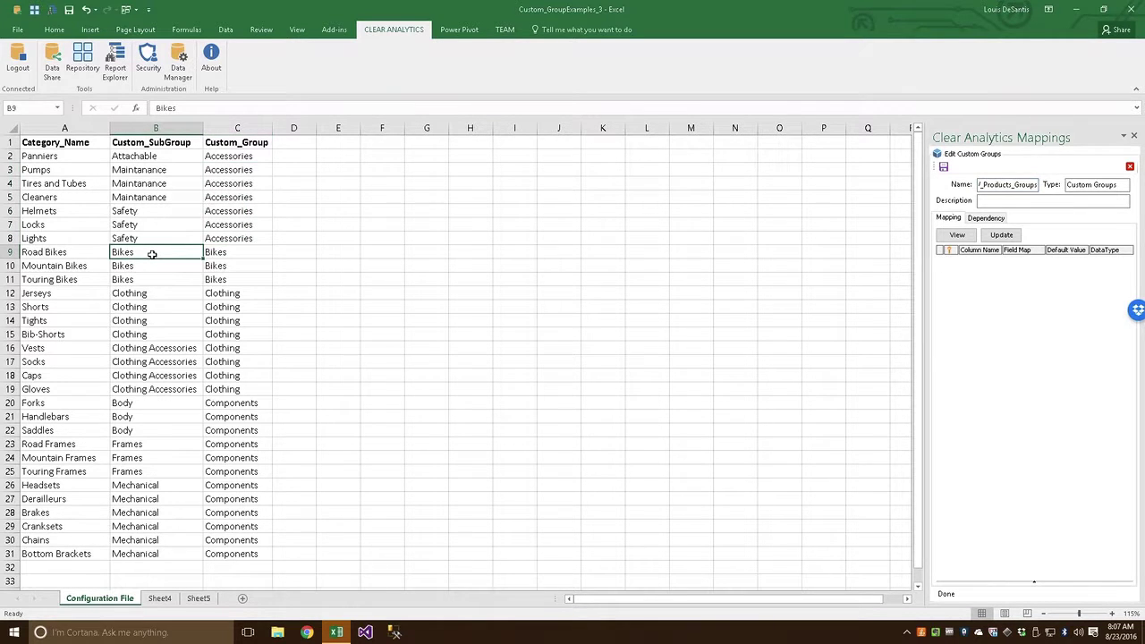
{"action": "key", "text": "ctrl+a"}
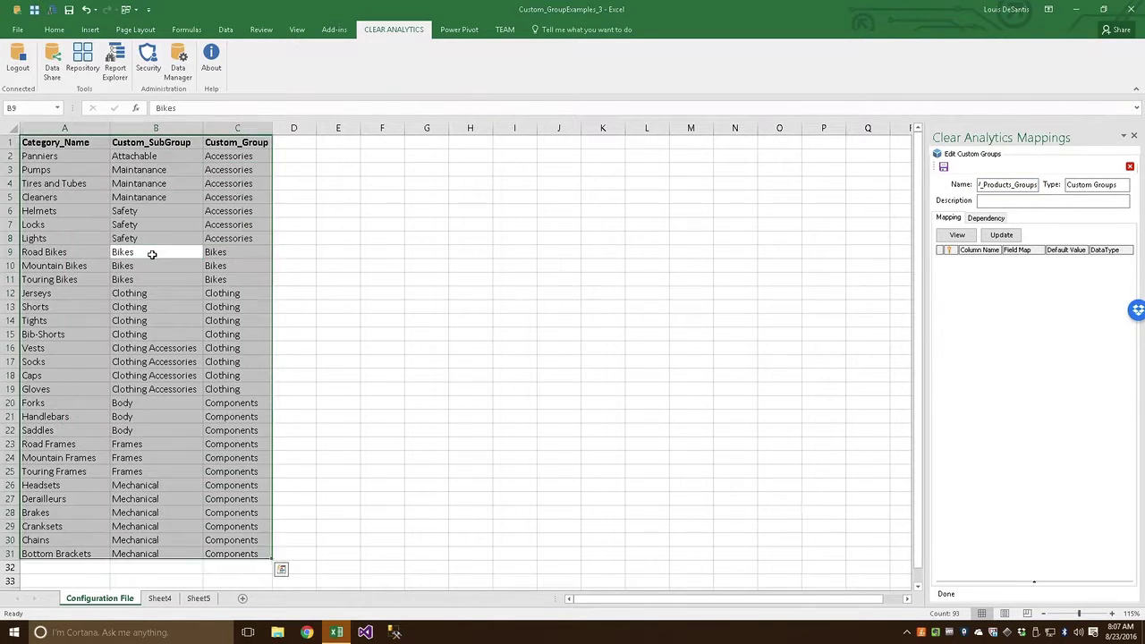
{"action": "left_click", "coordinate": [1003, 235]}
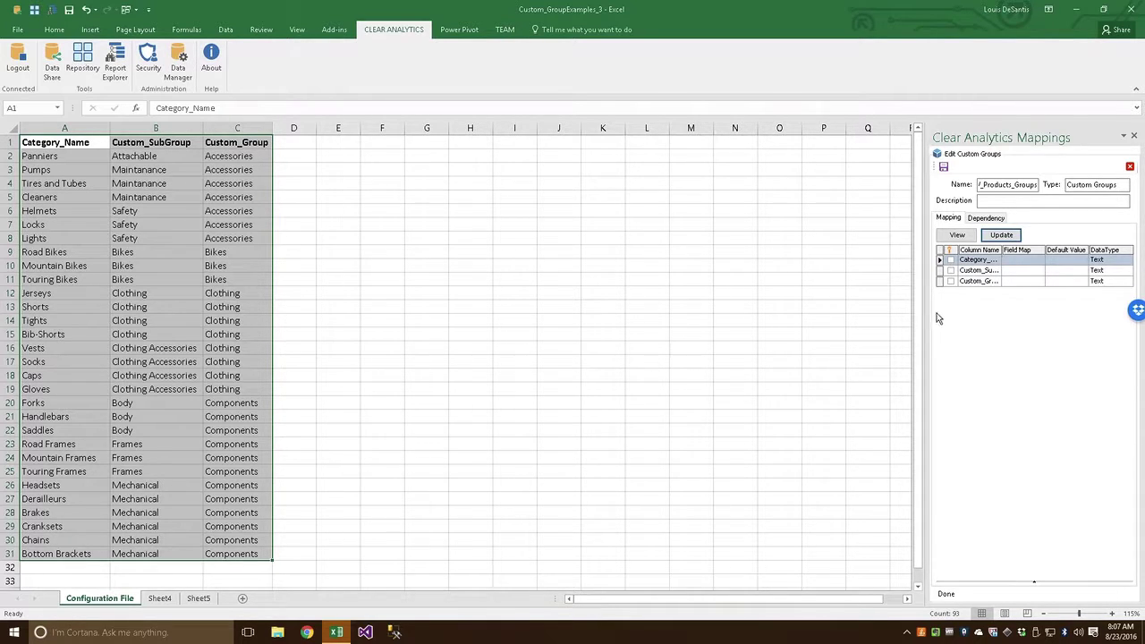
{"action": "left_click", "coordinate": [59, 160]}
{"action": "left_click", "coordinate": [70, 145]}
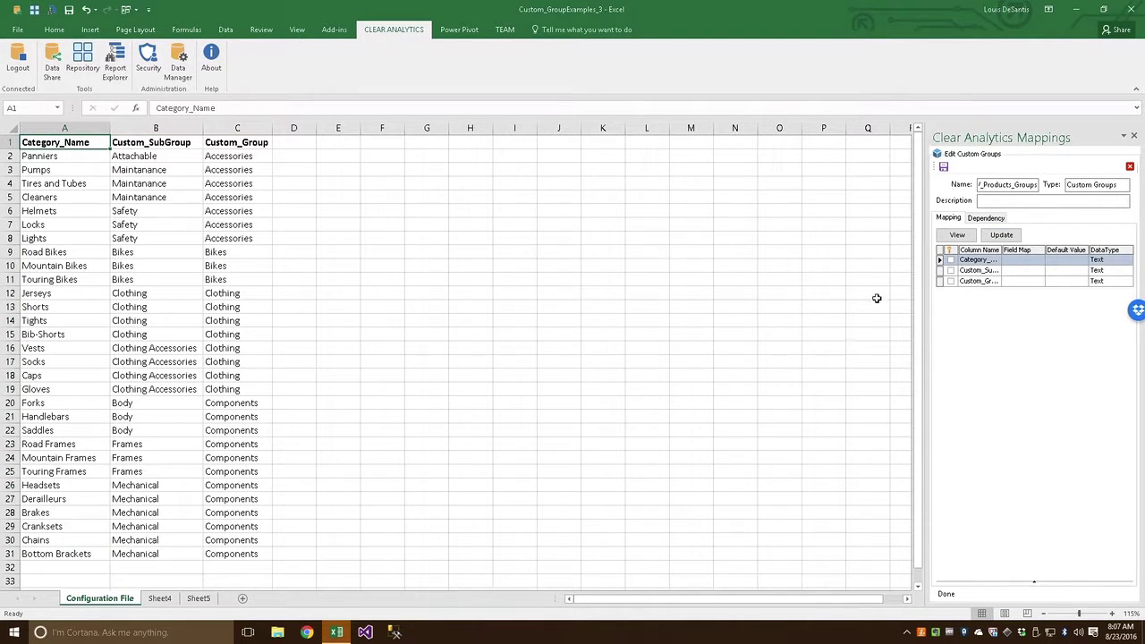
Include Category_Name and map it to the ProductSubcategory SubCategory_Name field
{"action": "left_click", "coordinate": [950, 261]}
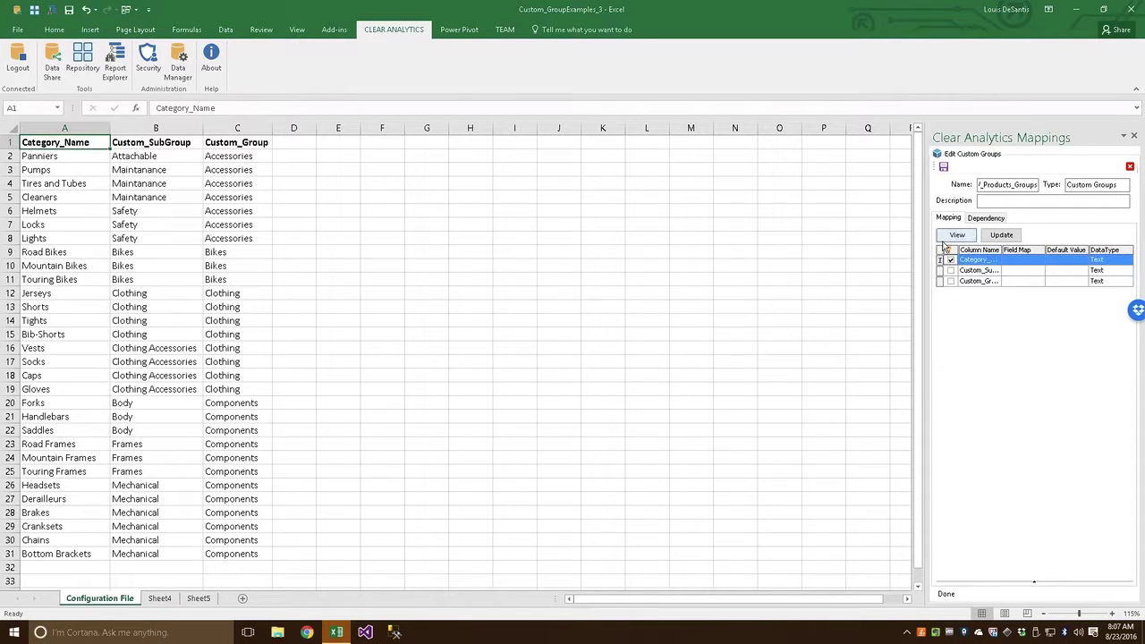
{"action": "left_click", "coordinate": [1036, 260]}
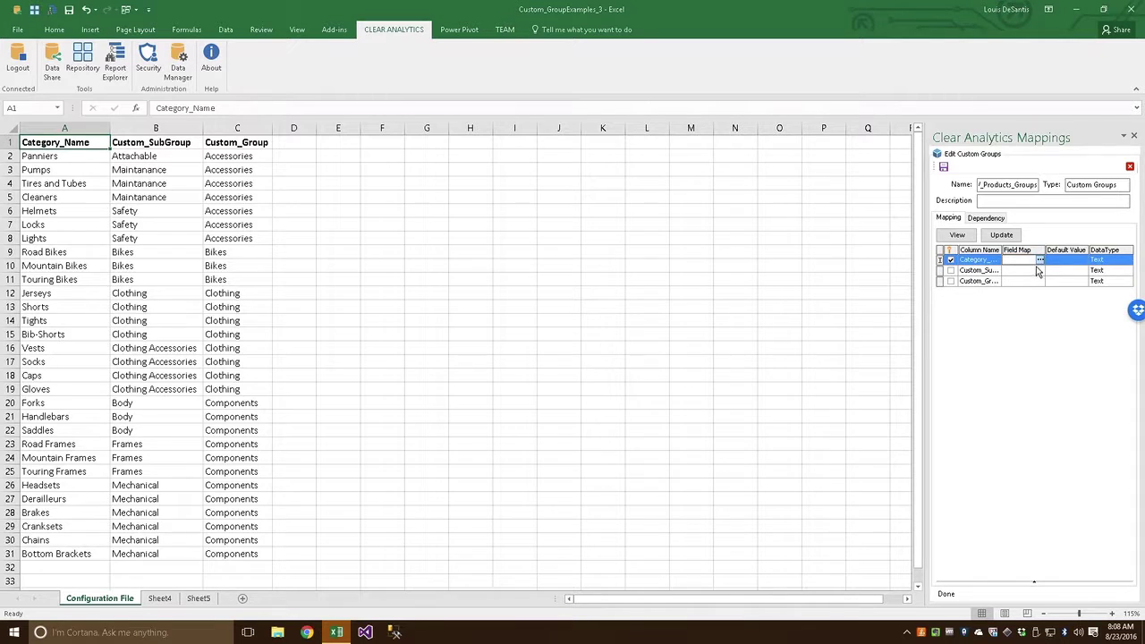
{"action": "left_click", "coordinate": [1041, 260]}
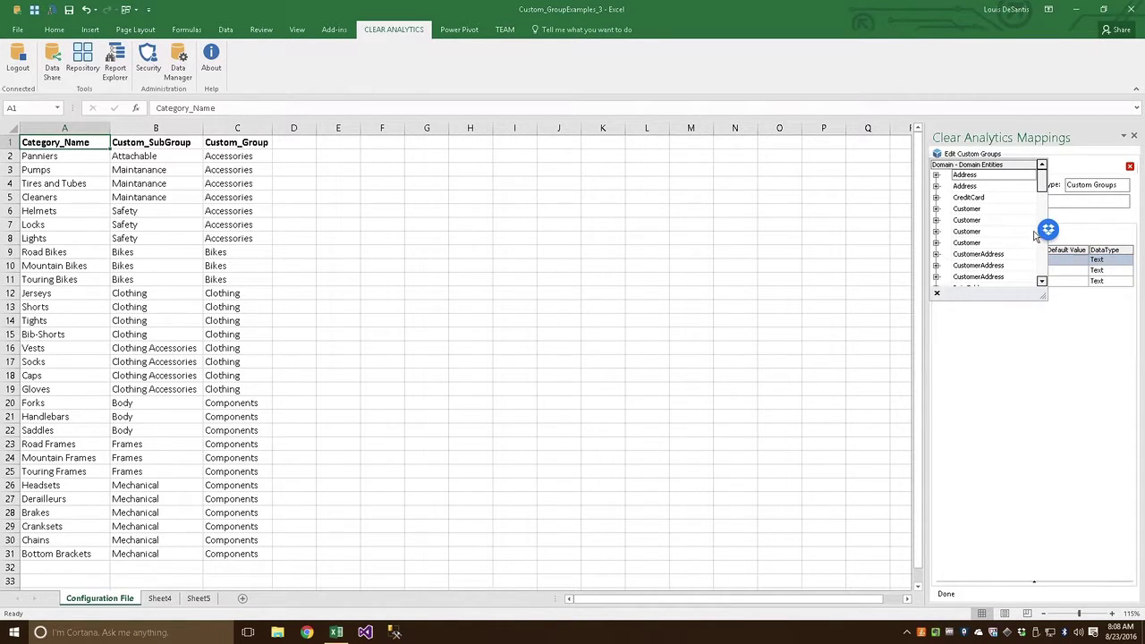
{"action": "left_click_drag", "start_coordinate": [1041, 188], "coordinate": [1045, 281]}
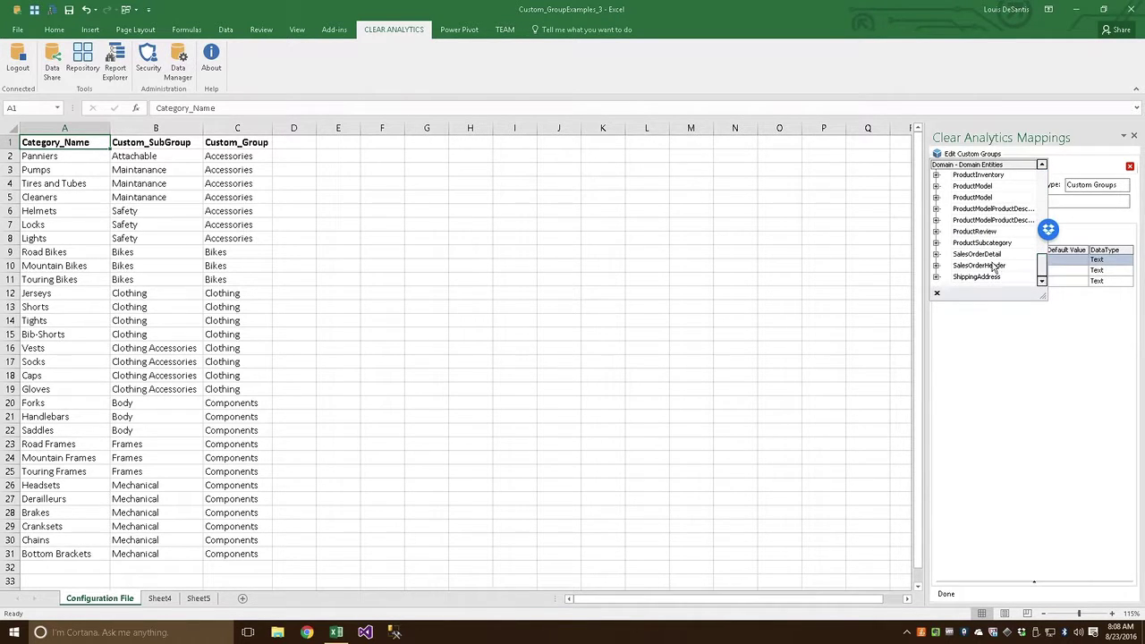
{"action": "left_click", "coordinate": [936, 242]}
{"action": "scroll", "coordinate": [983, 261], "scroll_direction": "down", "scroll_amount": 1}
{"action": "left_click", "coordinate": [973, 243]}
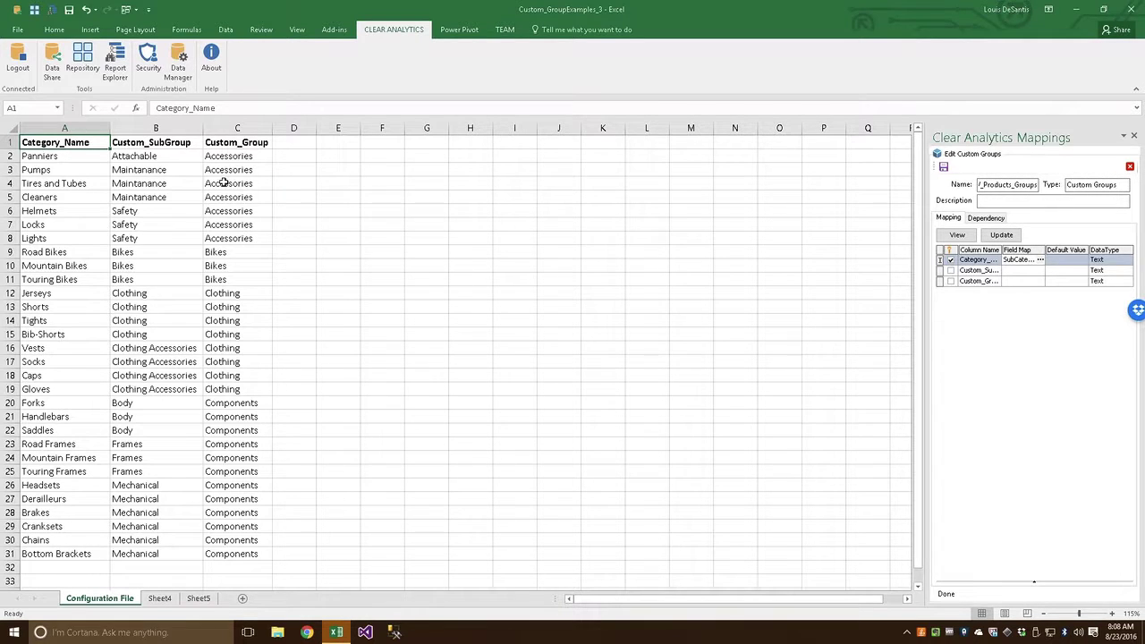
Set 'Other' as default for Custom_SubGroup and Custom_Group, then save the AW_Products_Groups mapping
{"action": "left_click", "coordinate": [1070, 270]}
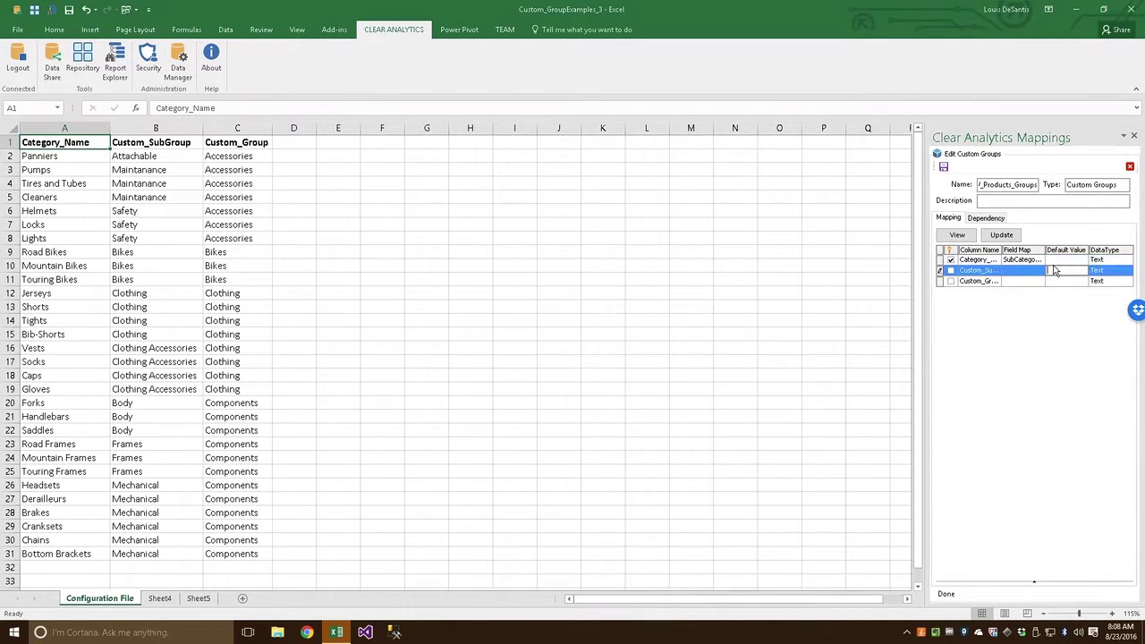
{"action": "type", "text": "Other"}
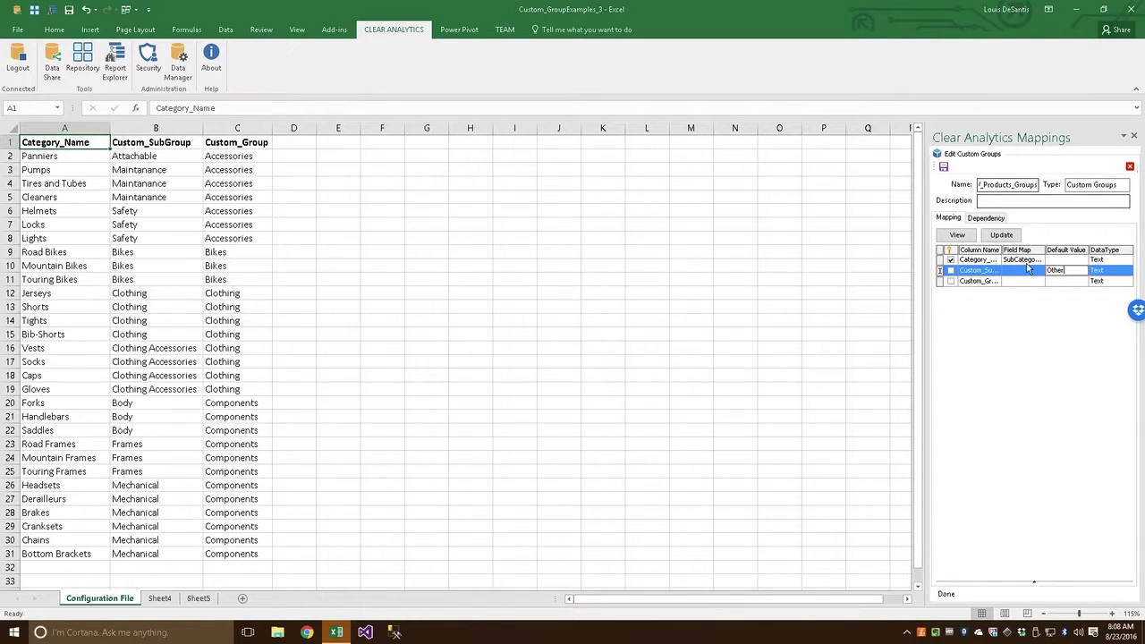
{"action": "left_click", "coordinate": [1052, 281]}
{"action": "type", "text": "Other"}
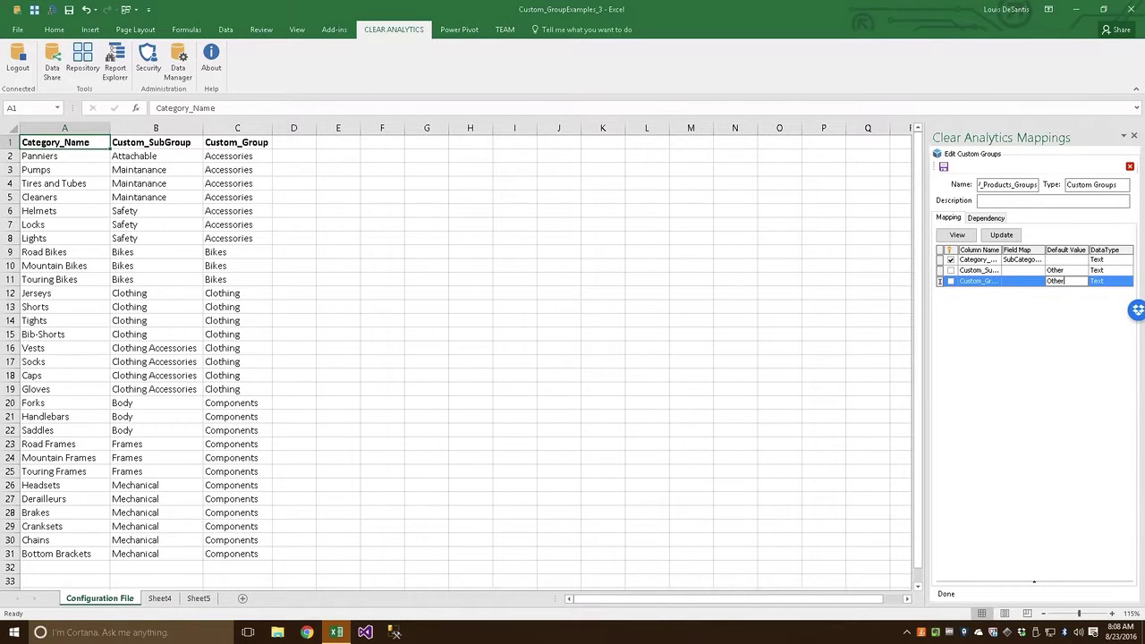
{"action": "key", "text": "Return"}
{"action": "left_click_drag", "start_coordinate": [237, 472], "coordinate": [36, 158]}
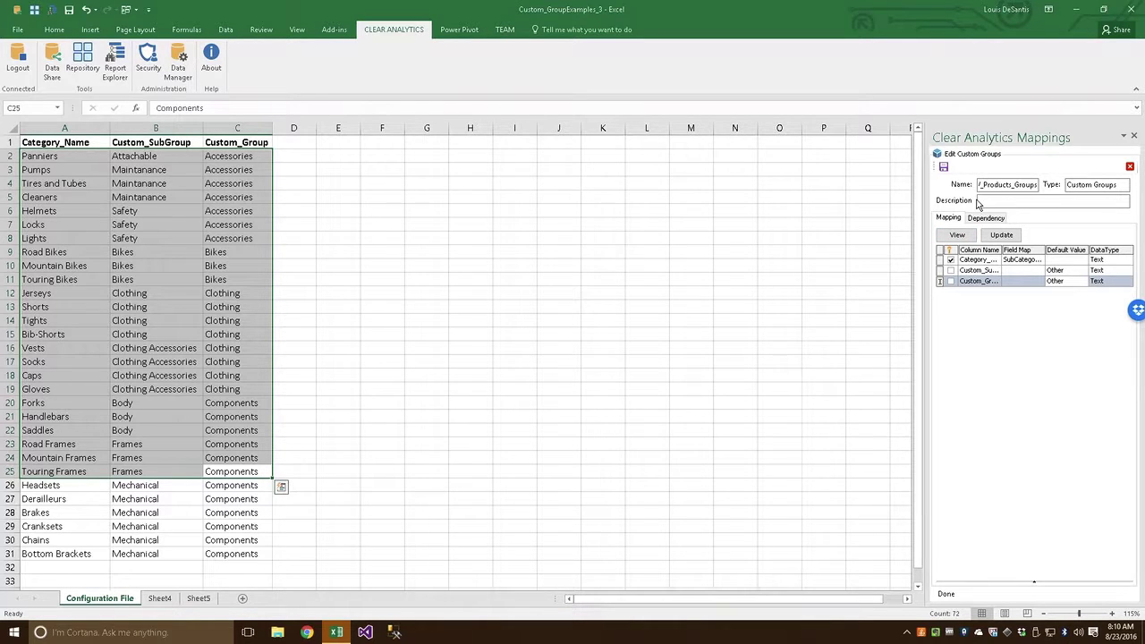
{"action": "left_click", "coordinate": [944, 167]}
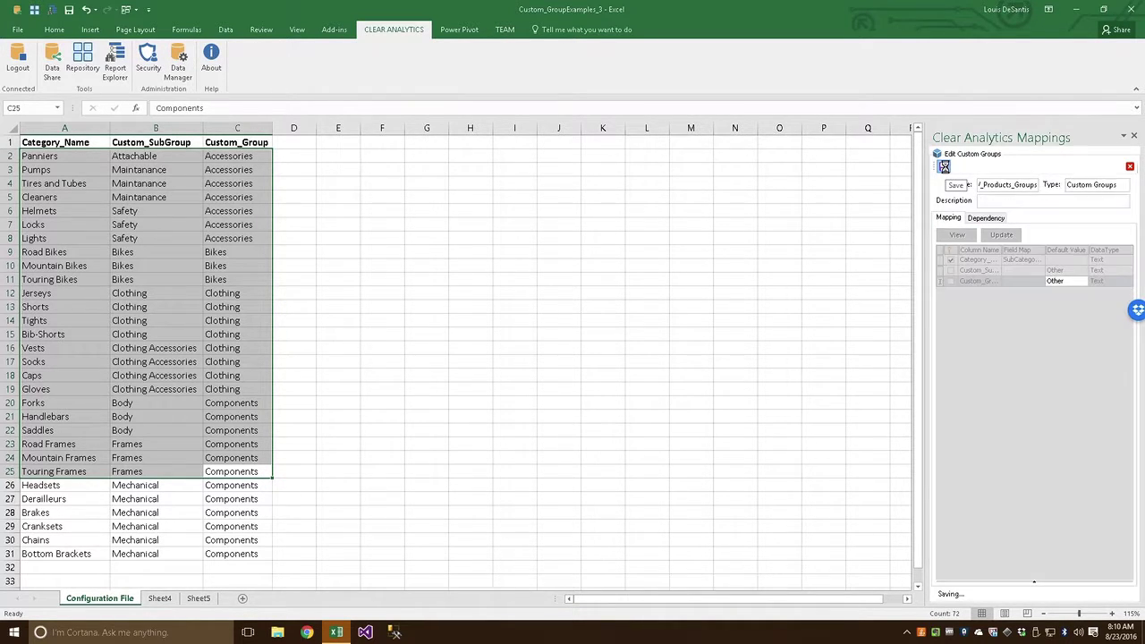
Close the Mappings pane and open Report Explorer with the Private reports folder selected
{"action": "left_click", "coordinate": [1134, 136]}
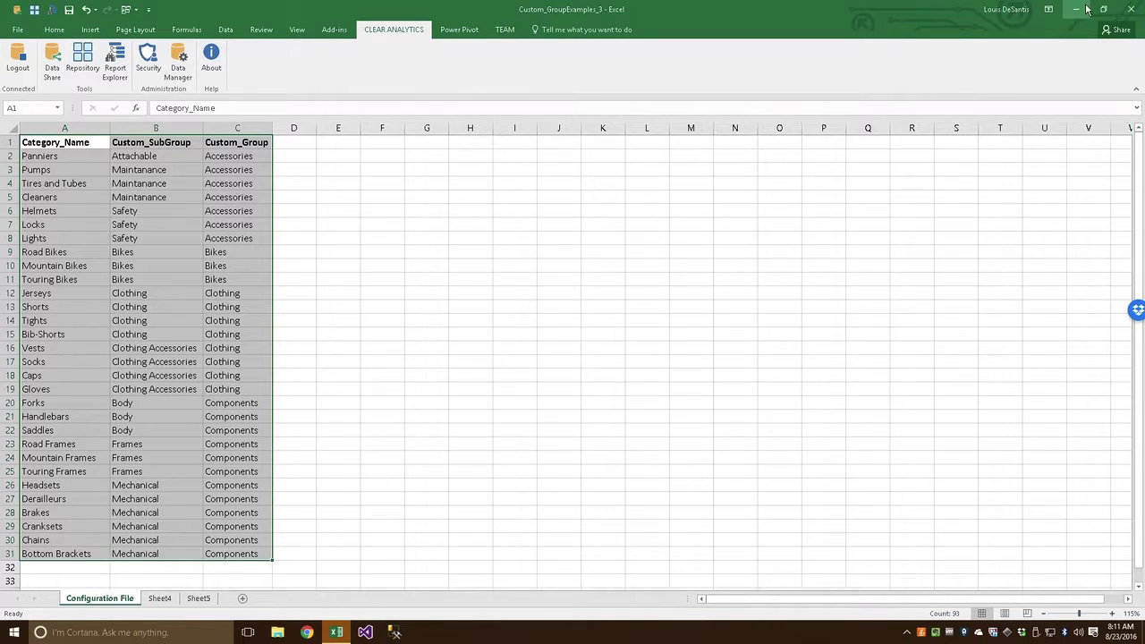
{"action": "left_click", "coordinate": [124, 69]}
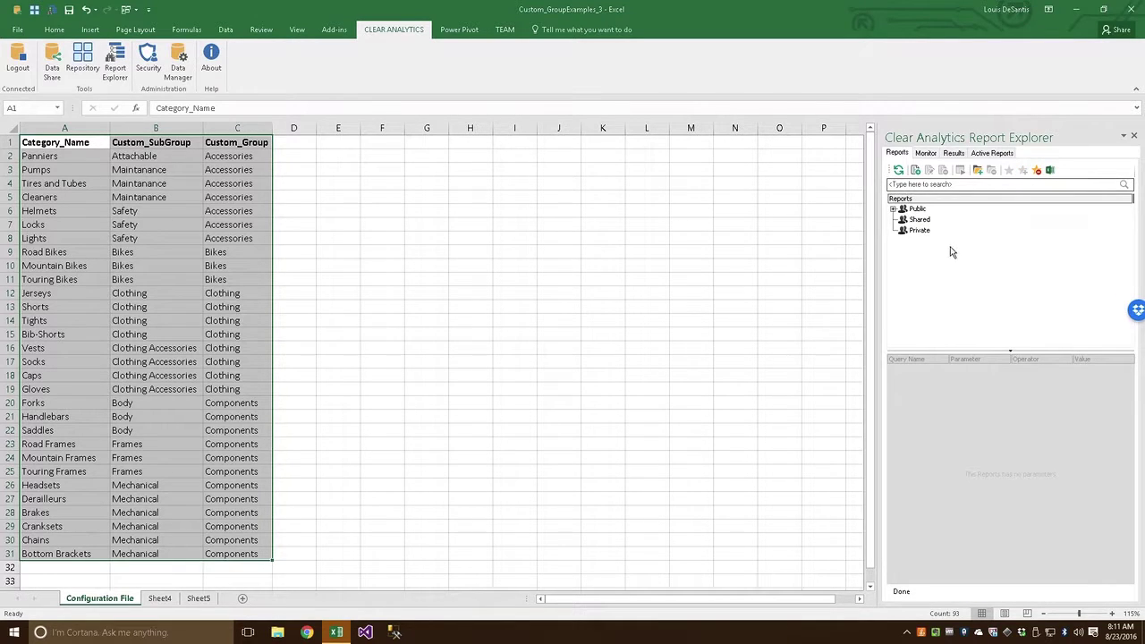
{"action": "left_click", "coordinate": [917, 234]}
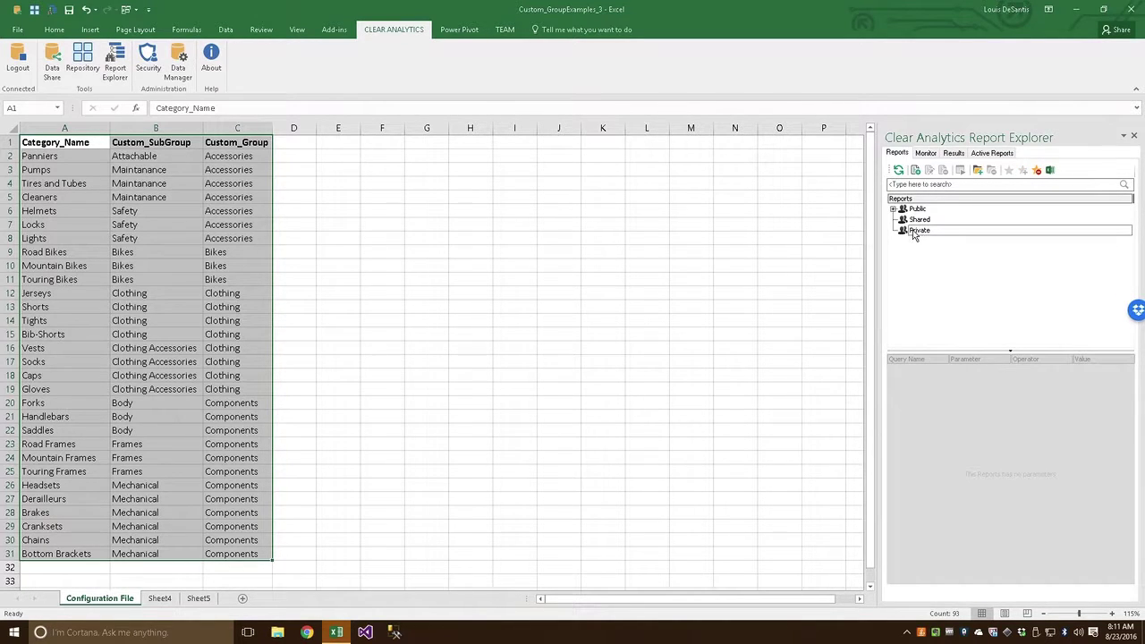
Create a new report named AW_Products_Report that includes the AW_Products query
{"action": "left_click", "coordinate": [915, 171]}
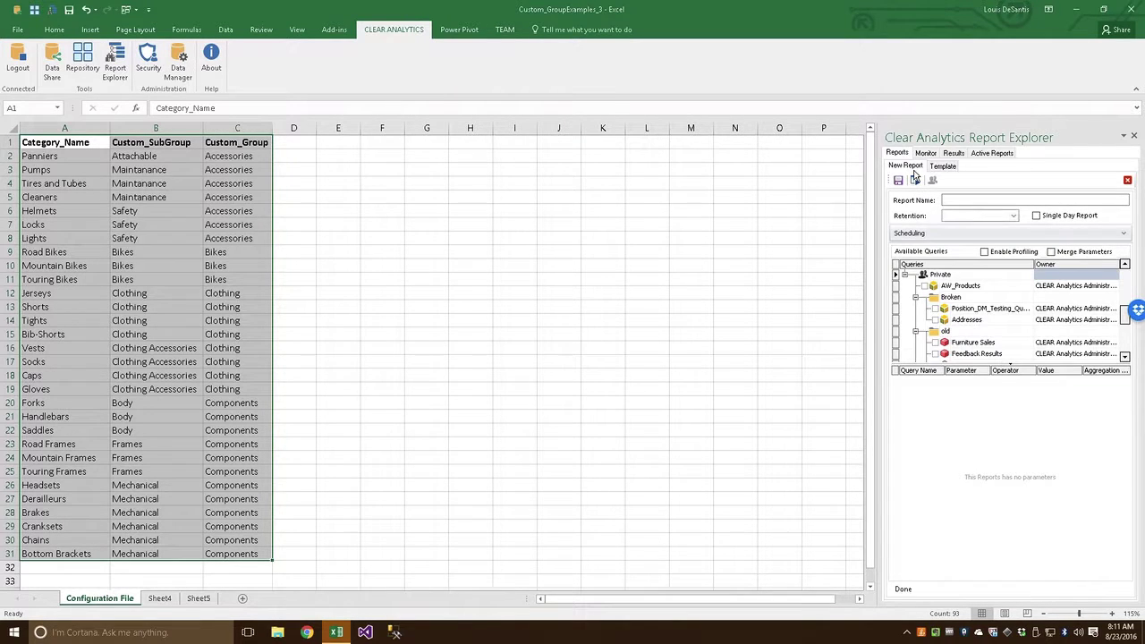
{"action": "left_click", "coordinate": [980, 200]}
{"action": "type", "text": "AW_Products_Report"}
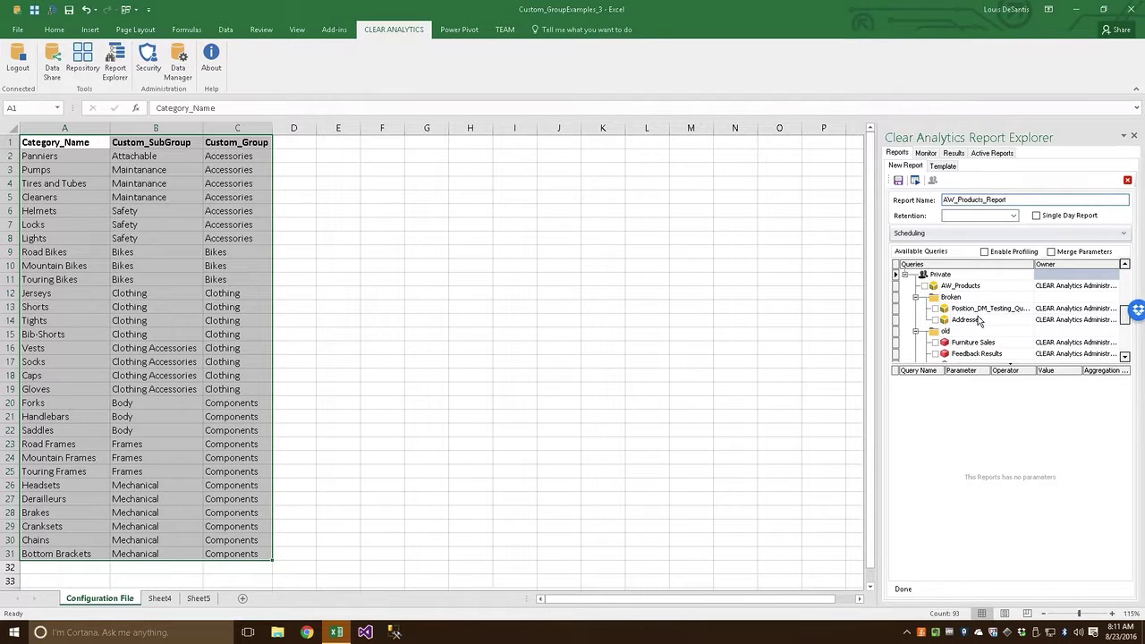
{"action": "scroll", "coordinate": [980, 322], "scroll_direction": "down", "scroll_amount": 1}
{"action": "scroll", "coordinate": [980, 322], "scroll_direction": "up", "scroll_amount": 1}
{"action": "left_click", "coordinate": [925, 287]}
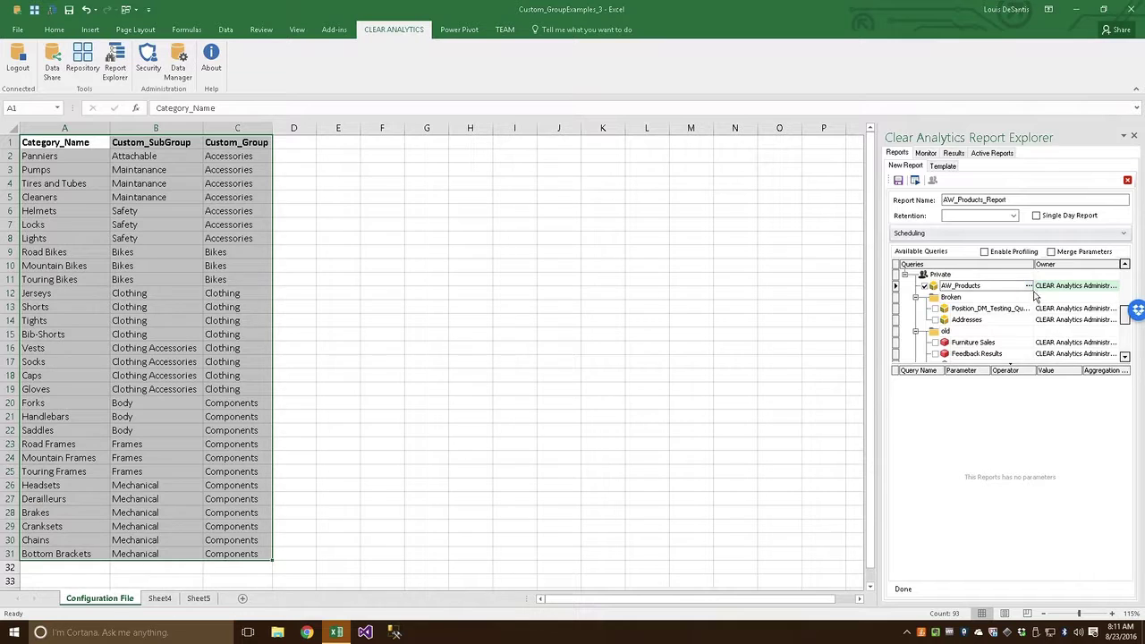
Apply the AW_Products_Groups custom groups to AW_Products and run the report
{"action": "left_click", "coordinate": [1029, 286]}
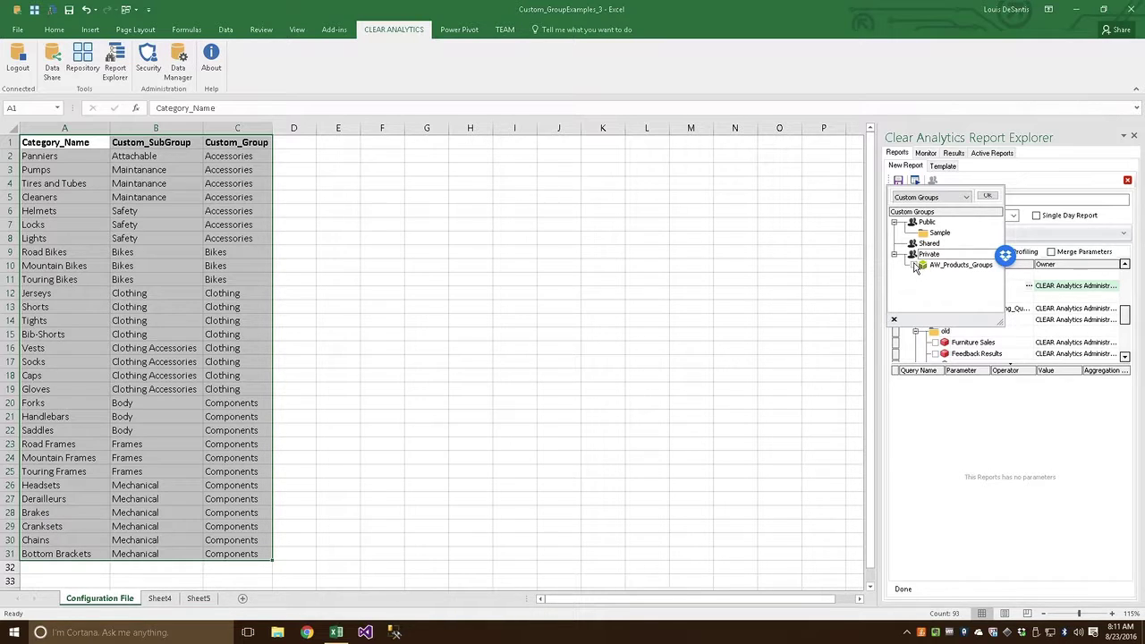
{"action": "left_click", "coordinate": [988, 195]}
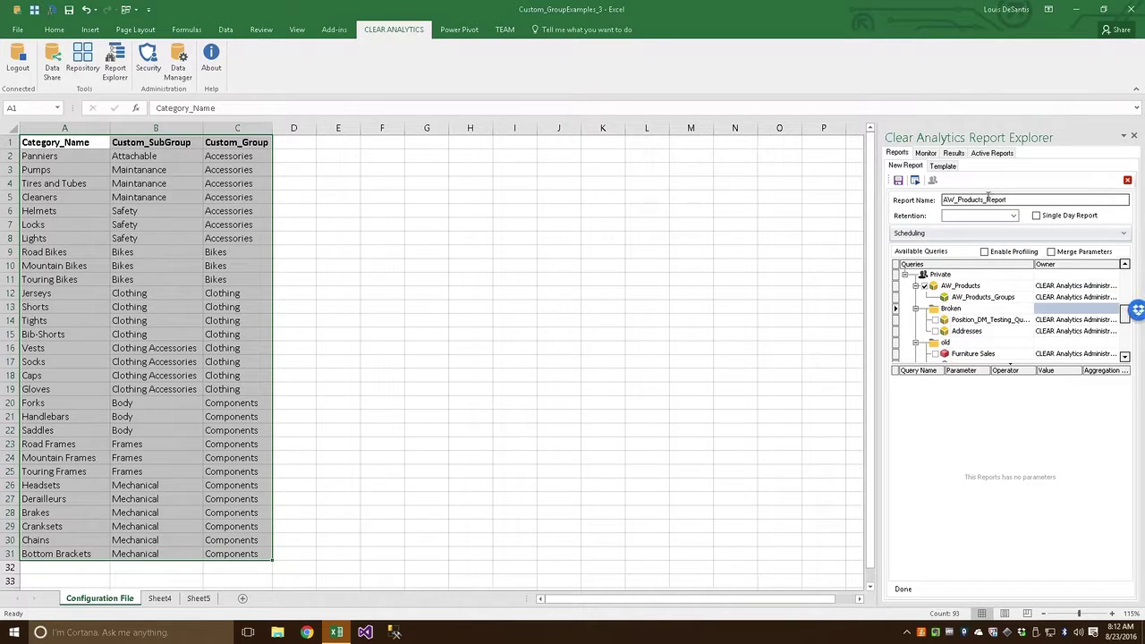
{"action": "left_click", "coordinate": [914, 181]}
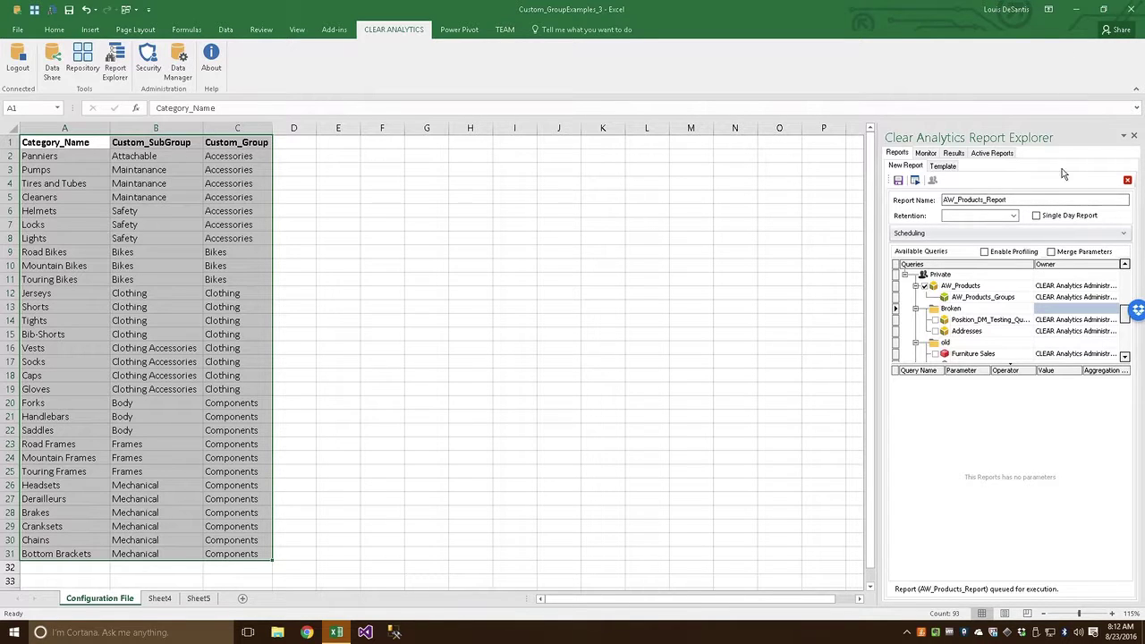
Add a blank sheet and expand AW_Products_Report > AW_Products > Mappings in the Results list
{"action": "left_click", "coordinate": [952, 154]}
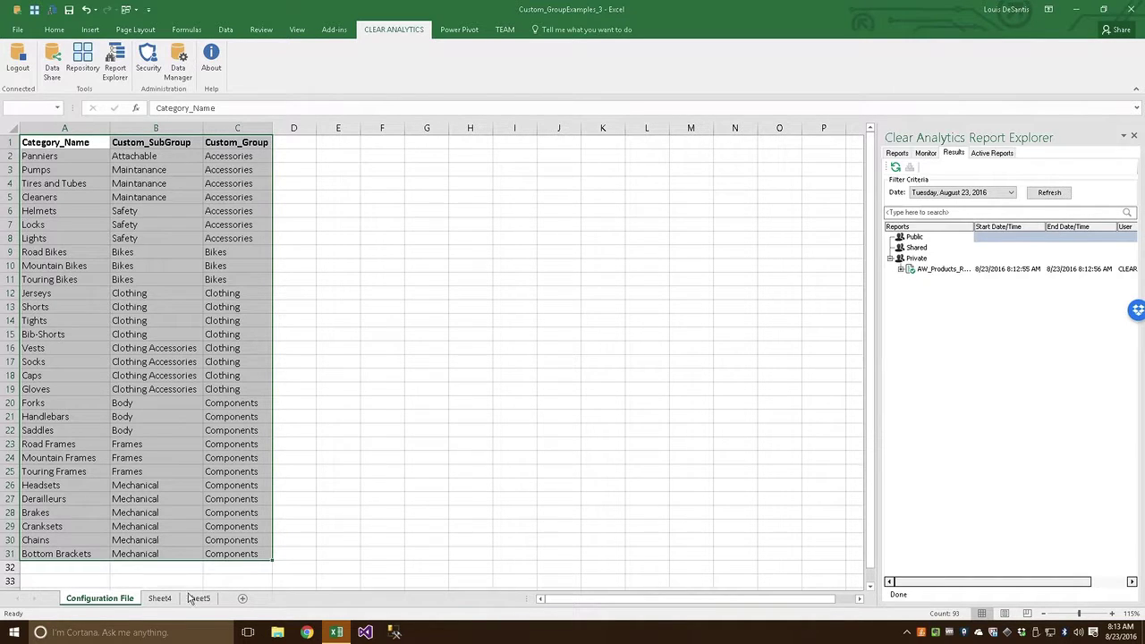
{"action": "left_click", "coordinate": [242, 599]}
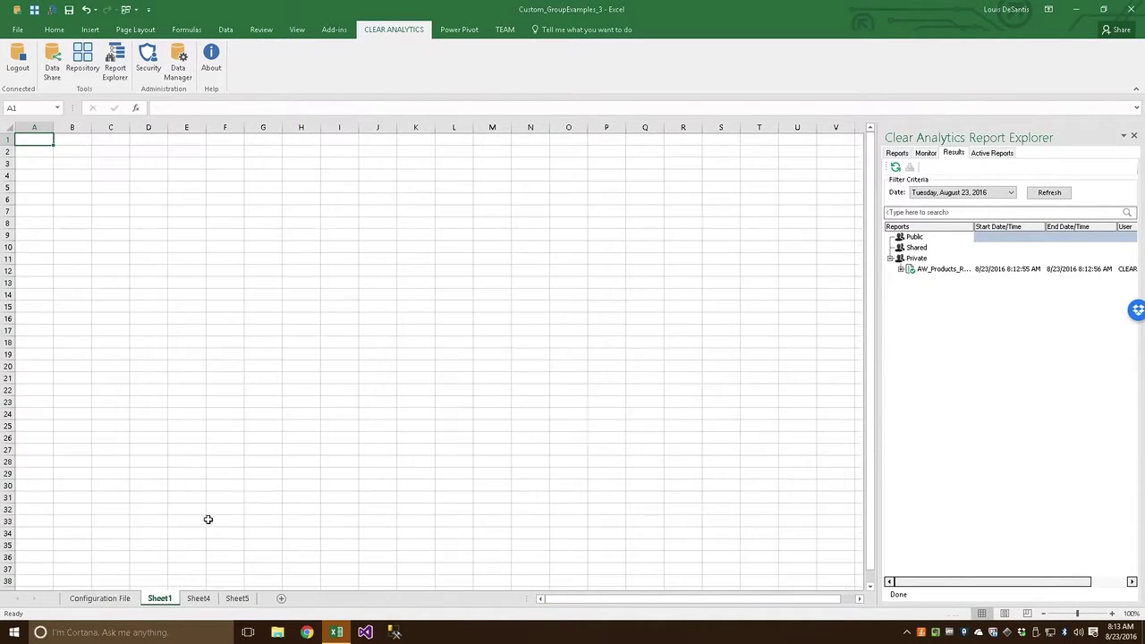
{"action": "left_click", "coordinate": [901, 268]}
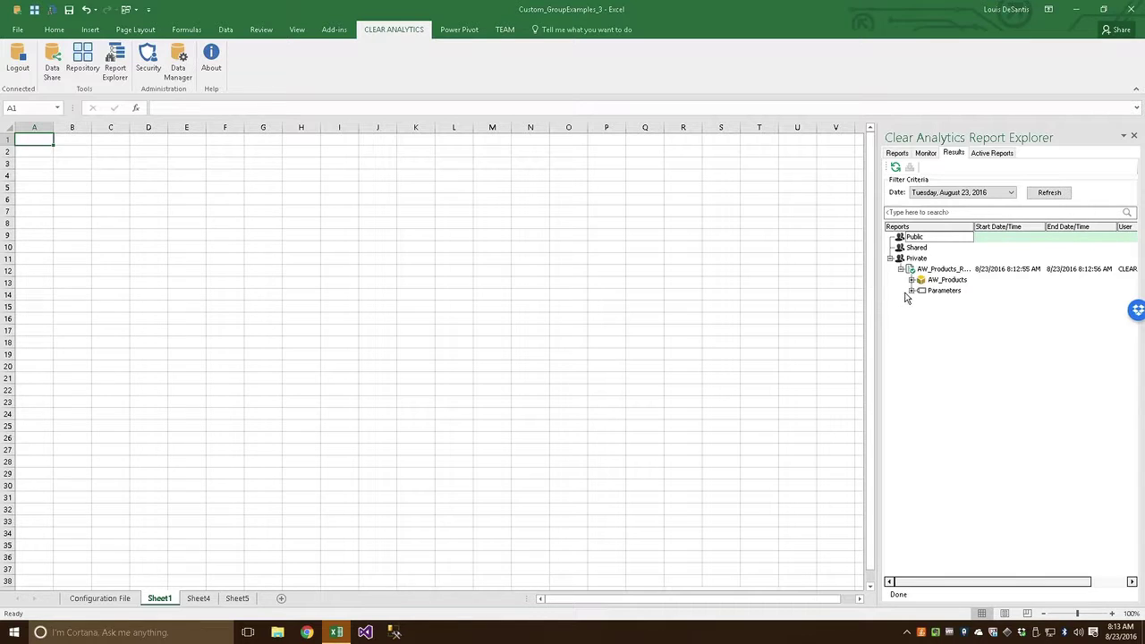
{"action": "left_click", "coordinate": [912, 280]}
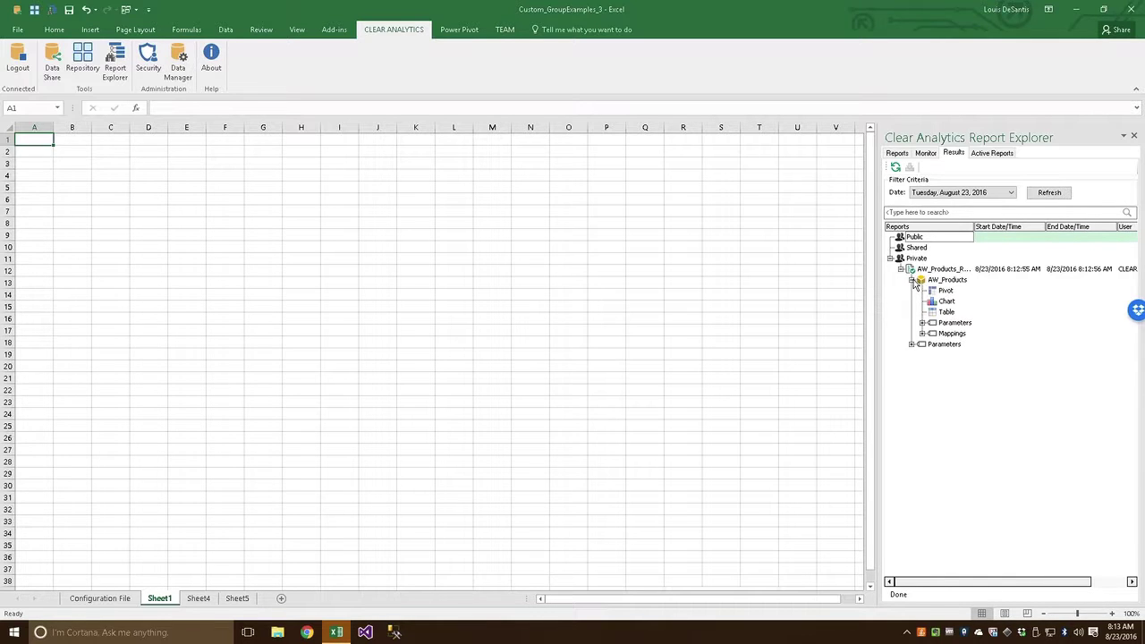
{"action": "left_click", "coordinate": [923, 334]}
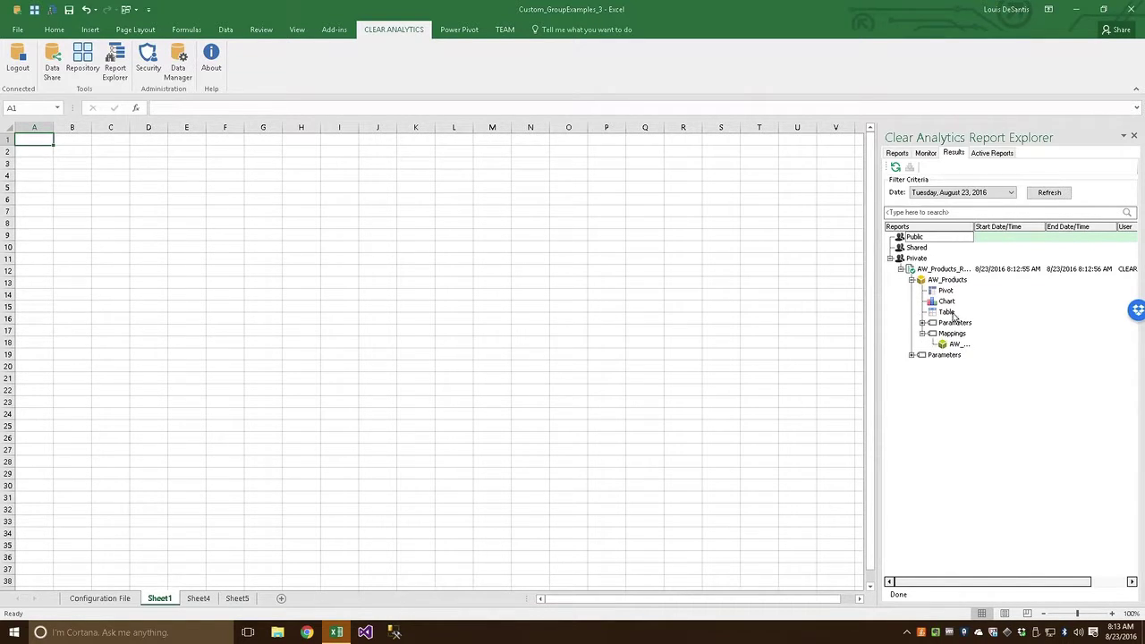
{"action": "left_click_drag", "start_coordinate": [971, 234], "coordinate": [1023, 224]}
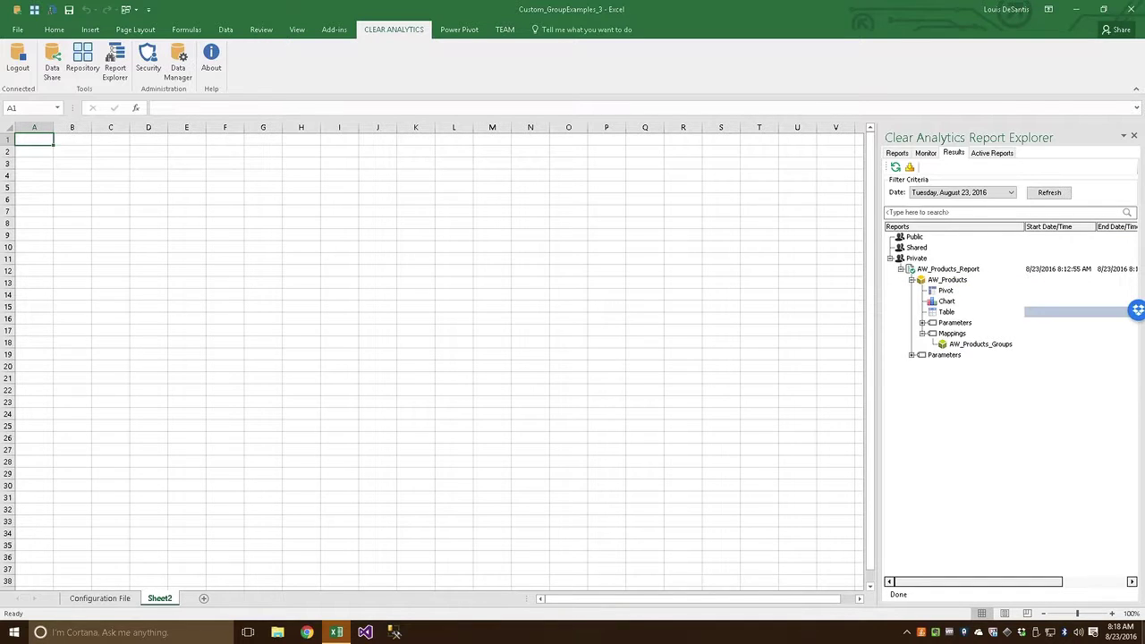
Place the AW_Products results table at A1 and auto-fit columns A–F
{"action": "left_click", "coordinate": [944, 313]}
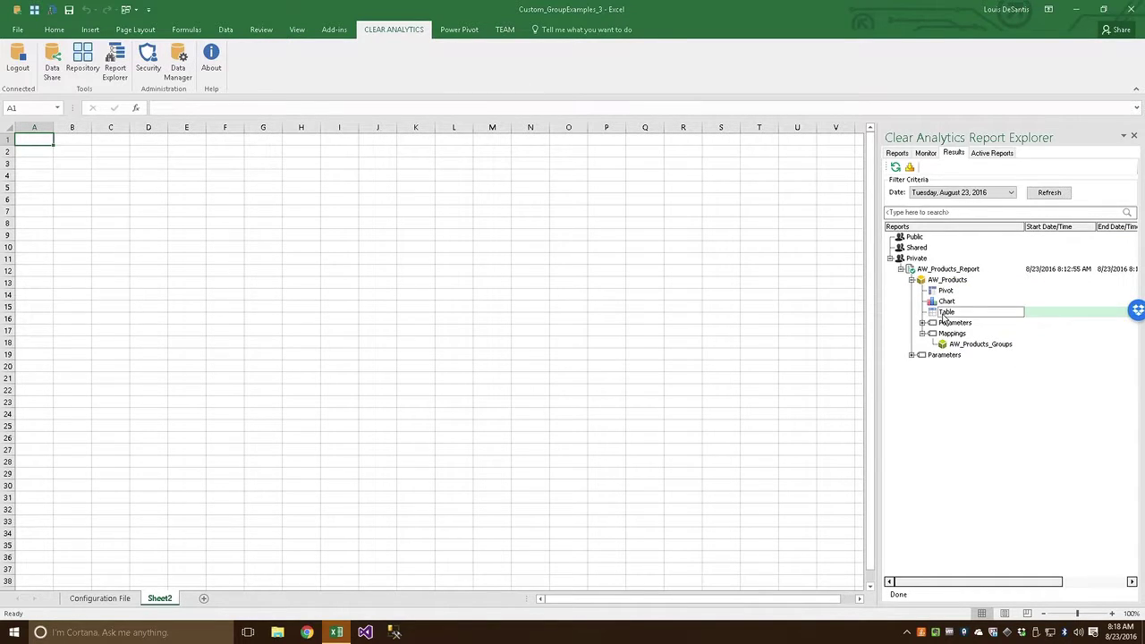
{"action": "left_click_drag", "start_coordinate": [40, 139], "coordinate": [39, 140]}
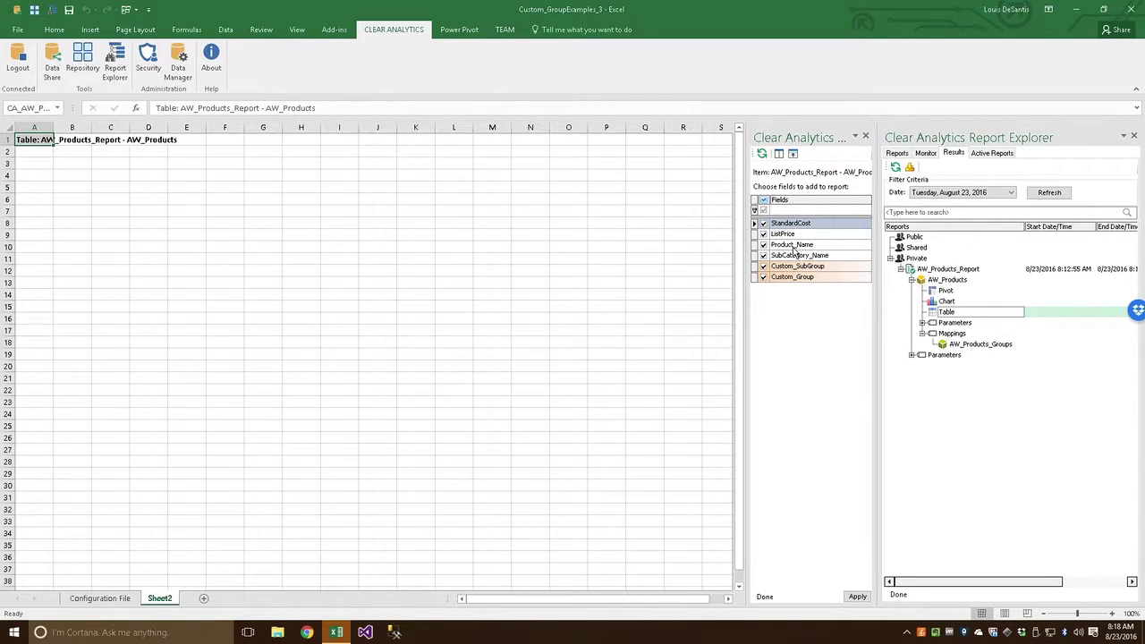
{"action": "left_click", "coordinate": [857, 597]}
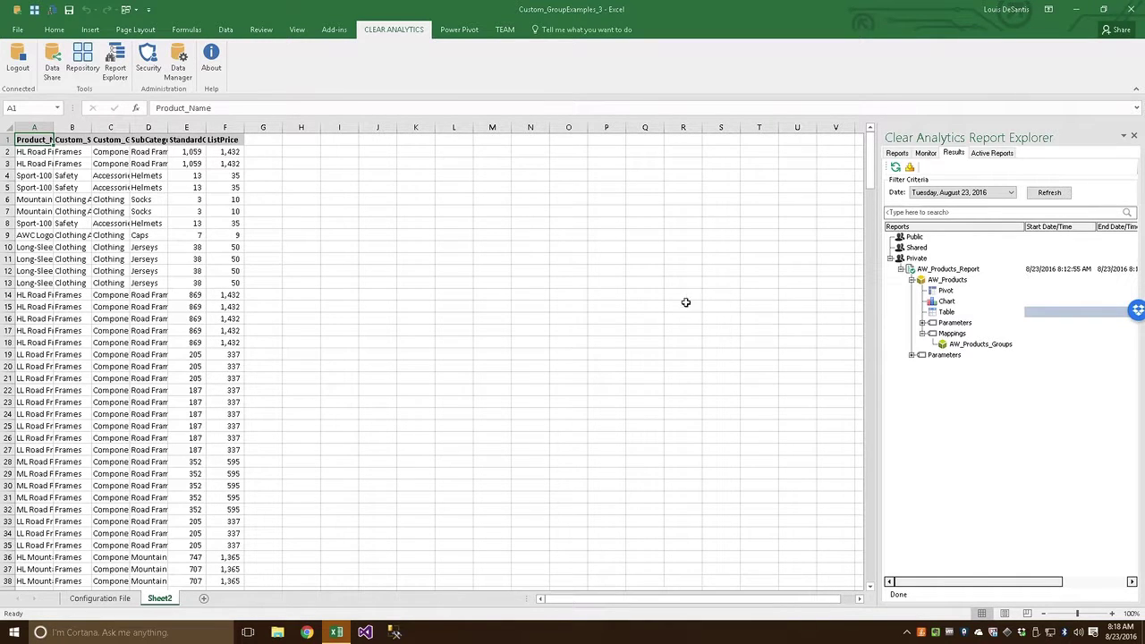
{"action": "left_click", "coordinate": [224, 127]}
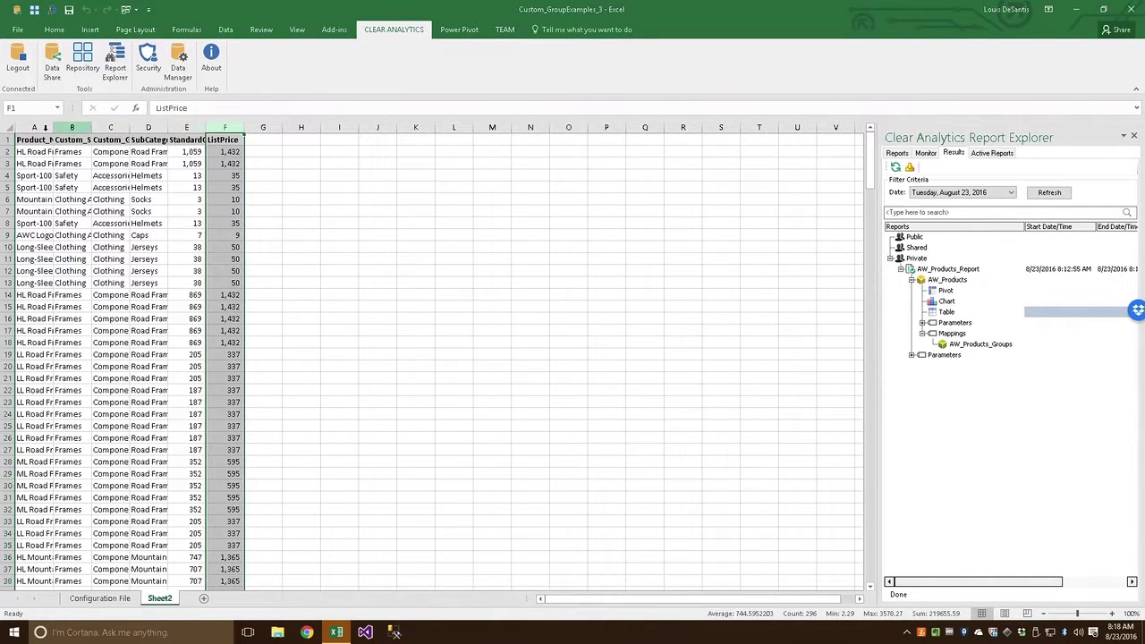
{"action": "left_click", "coordinate": [33, 127], "text": "shift"}
{"action": "double_click", "coordinate": [54, 127]}
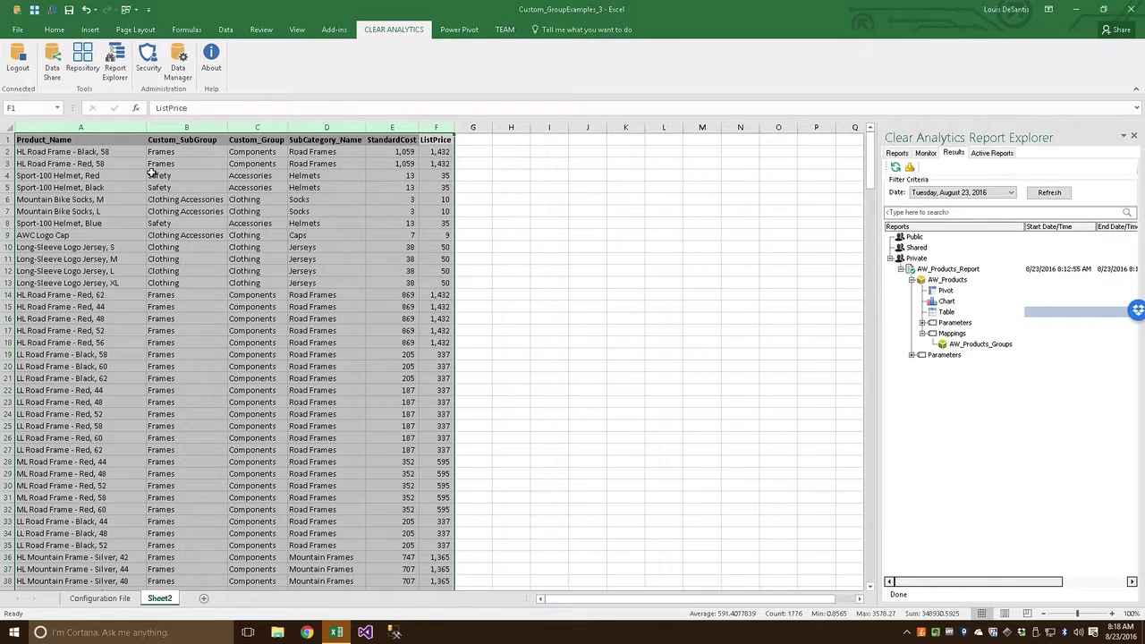
{"action": "left_click", "coordinate": [545, 236]}
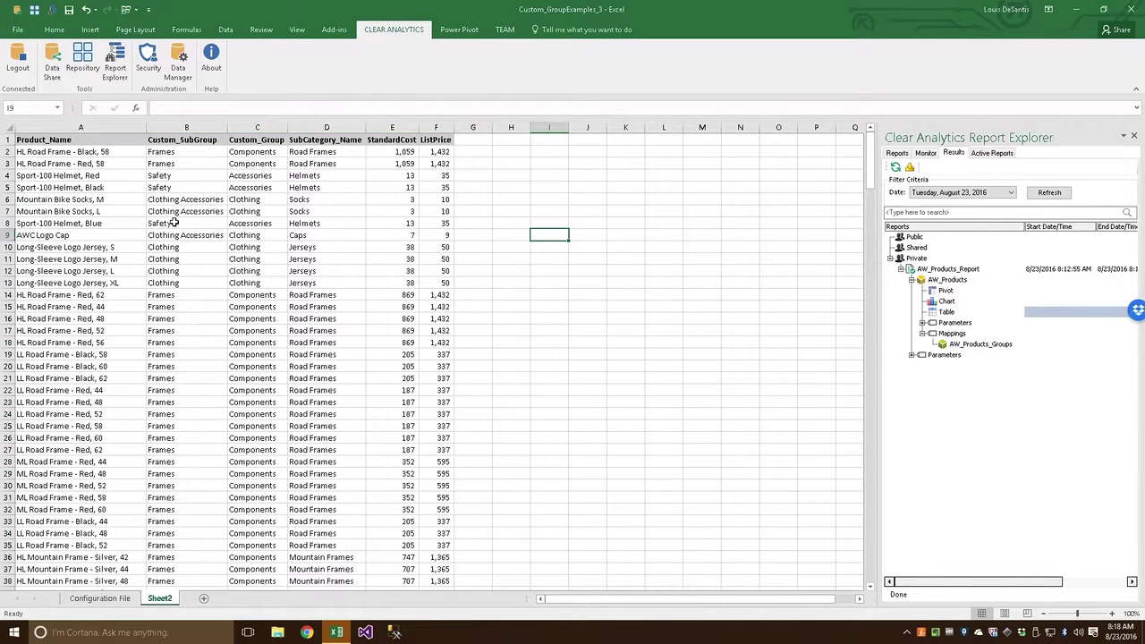
Compare the Custom_SubGroup and Custom_Group values, e.g. Other for Wheels, with the Configuration File sheet
{"action": "left_click", "coordinate": [215, 127]}
{"action": "left_click", "coordinate": [257, 127]}
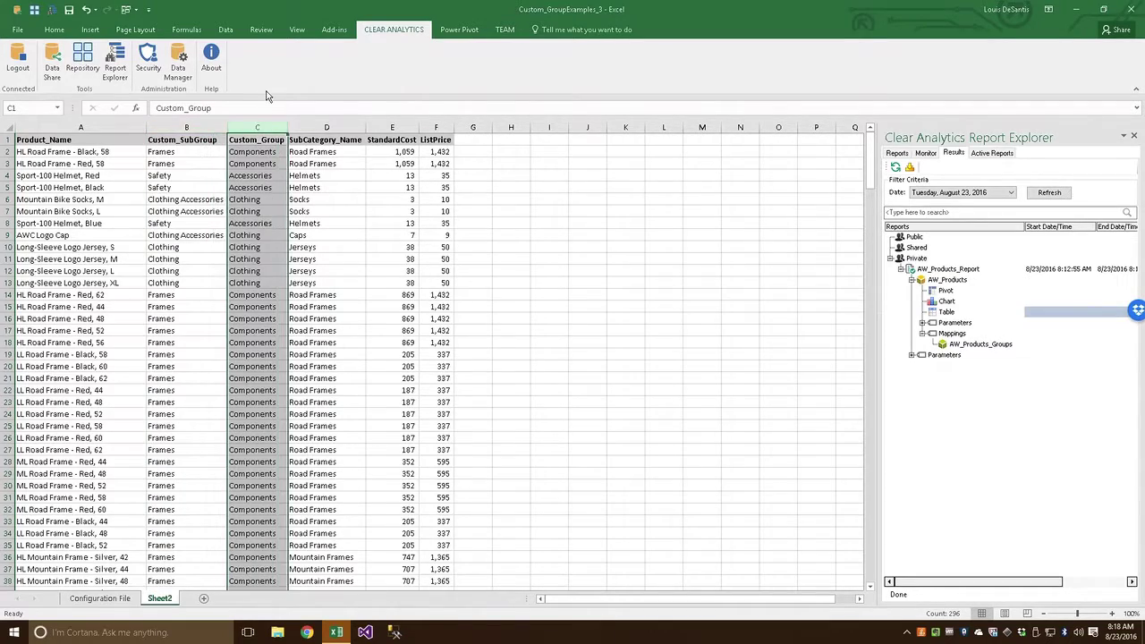
{"action": "scroll", "coordinate": [79, 390], "scroll_direction": "down", "scroll_amount": 20}
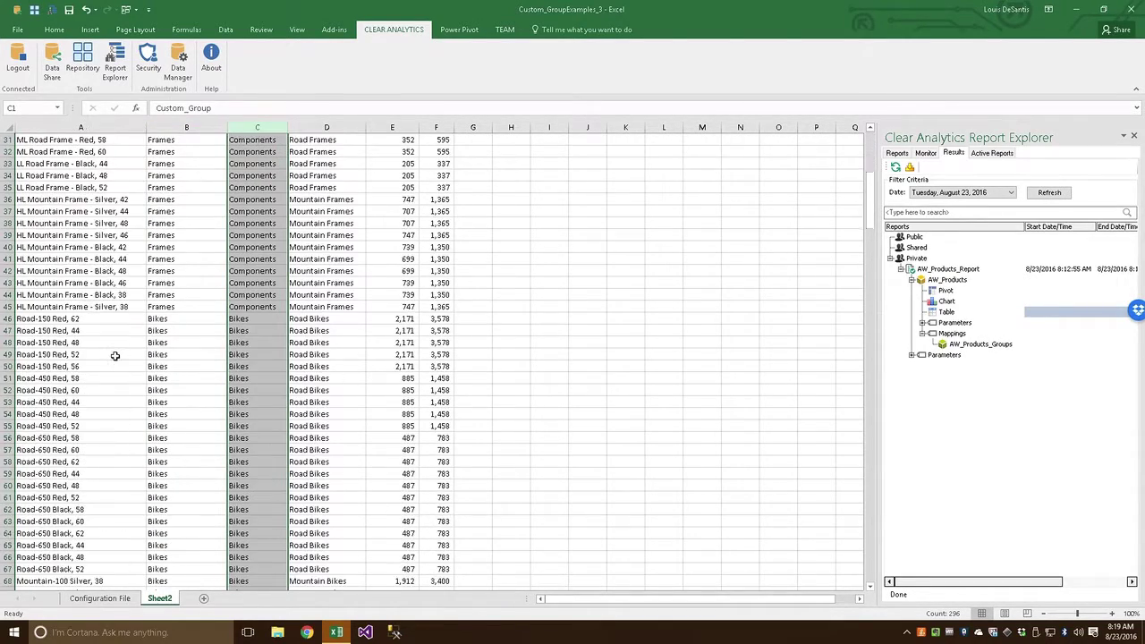
{"action": "scroll", "coordinate": [121, 355], "scroll_direction": "down", "scroll_amount": 11}
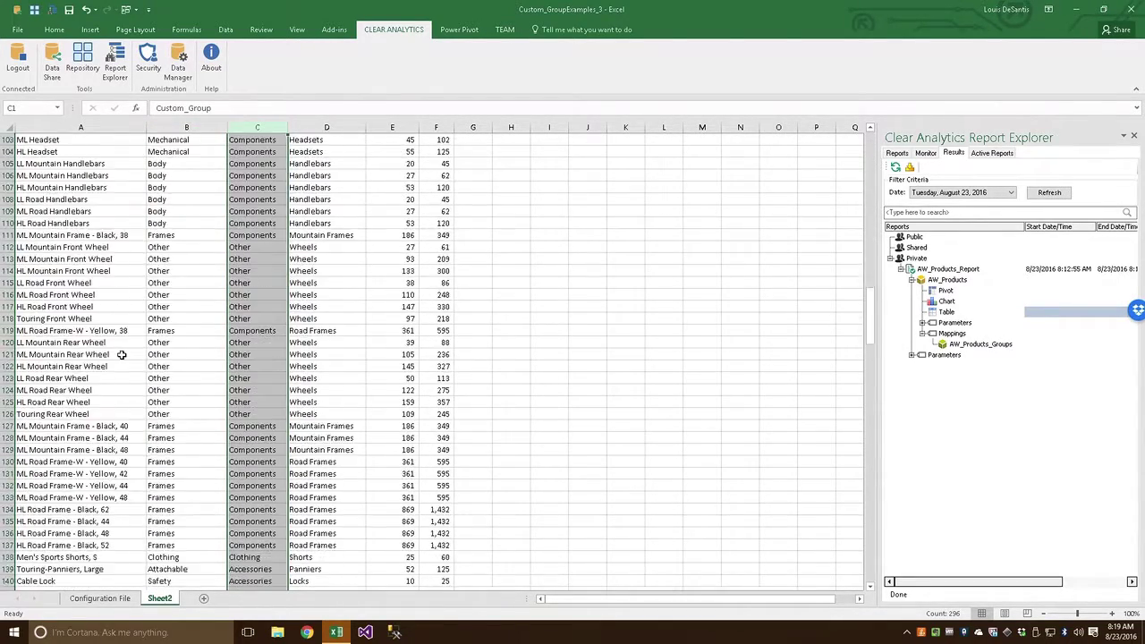
{"action": "left_click", "coordinate": [234, 248]}
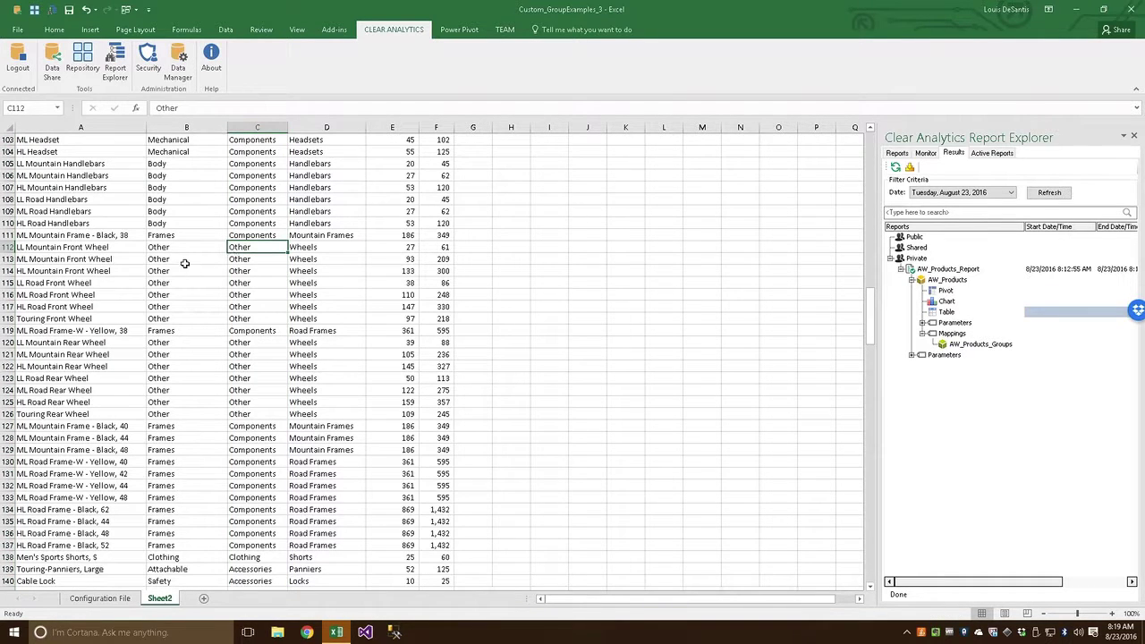
{"action": "left_click", "coordinate": [281, 270]}
{"action": "left_click", "coordinate": [242, 367]}
{"action": "left_click_drag", "start_coordinate": [320, 258], "coordinate": [312, 270]}
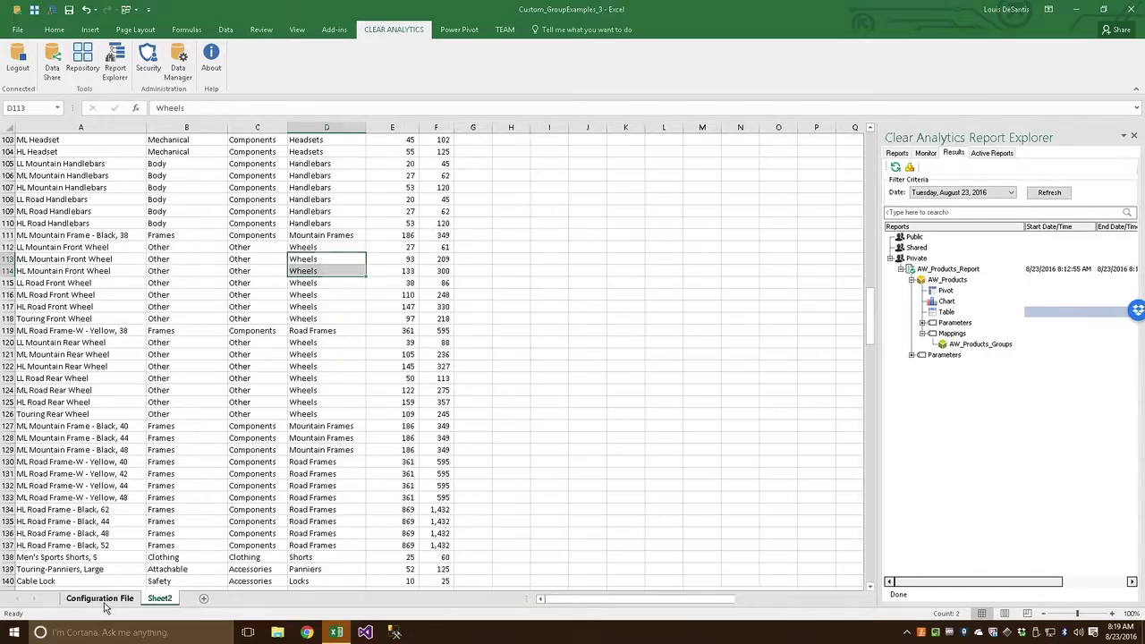
{"action": "left_click", "coordinate": [100, 597]}
{"action": "left_click", "coordinate": [159, 598]}
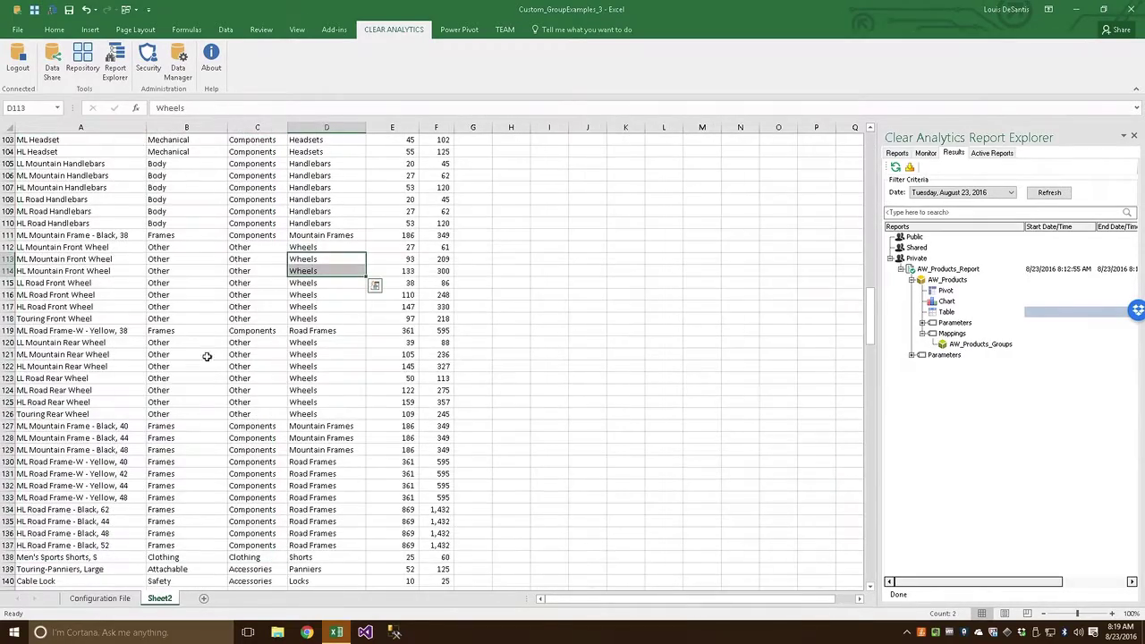
{"action": "left_click", "coordinate": [234, 268]}
{"action": "scroll", "coordinate": [163, 304], "scroll_direction": "down", "scroll_amount": 1}
{"action": "scroll", "coordinate": [164, 304], "scroll_direction": "up", "scroll_amount": 20}
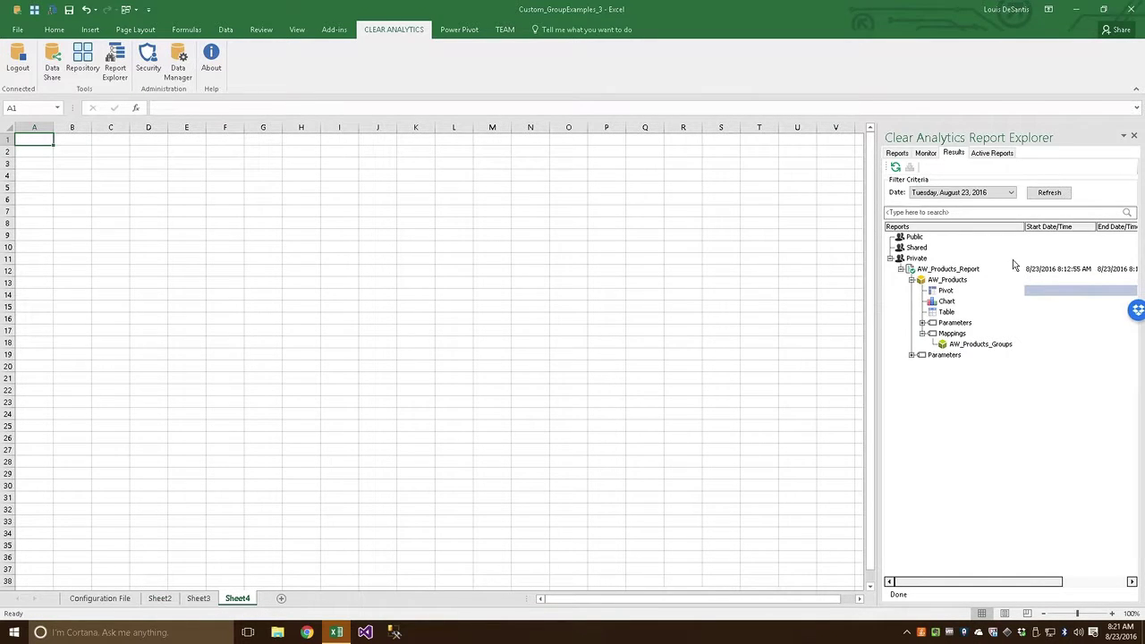
Place the AW_Products pivot at Sheet4 A1 with Custom_Group, Custom_SubGroup, SubCategory_Name, Product_Name rows and ListPrice values
{"action": "left_click", "coordinate": [946, 291]}
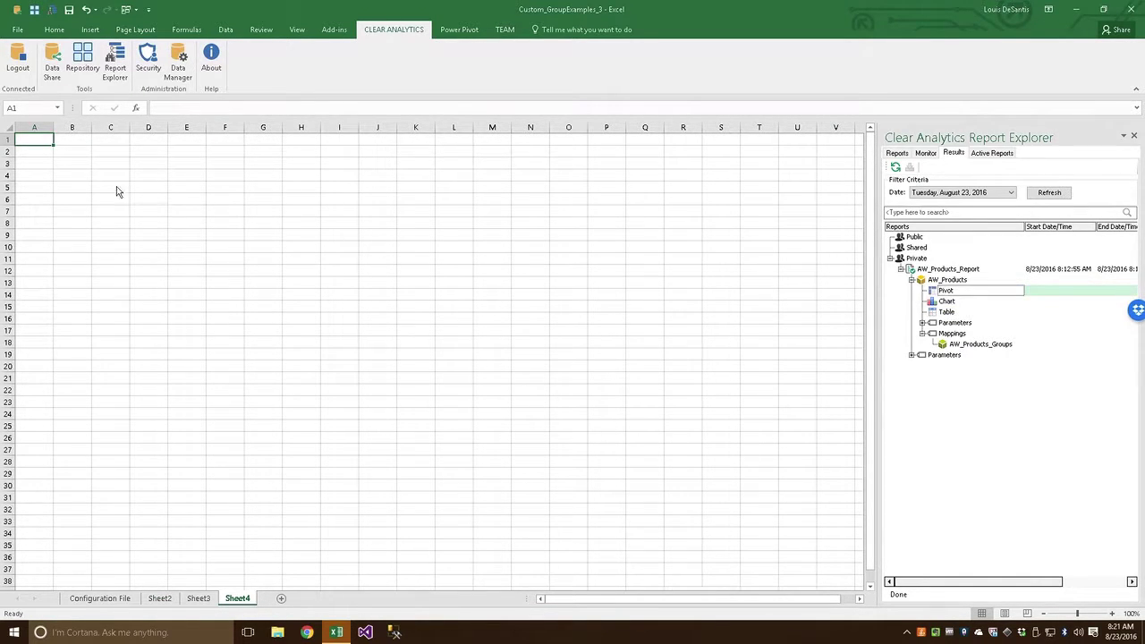
{"action": "left_click_drag", "start_coordinate": [51, 147], "coordinate": [38, 135]}
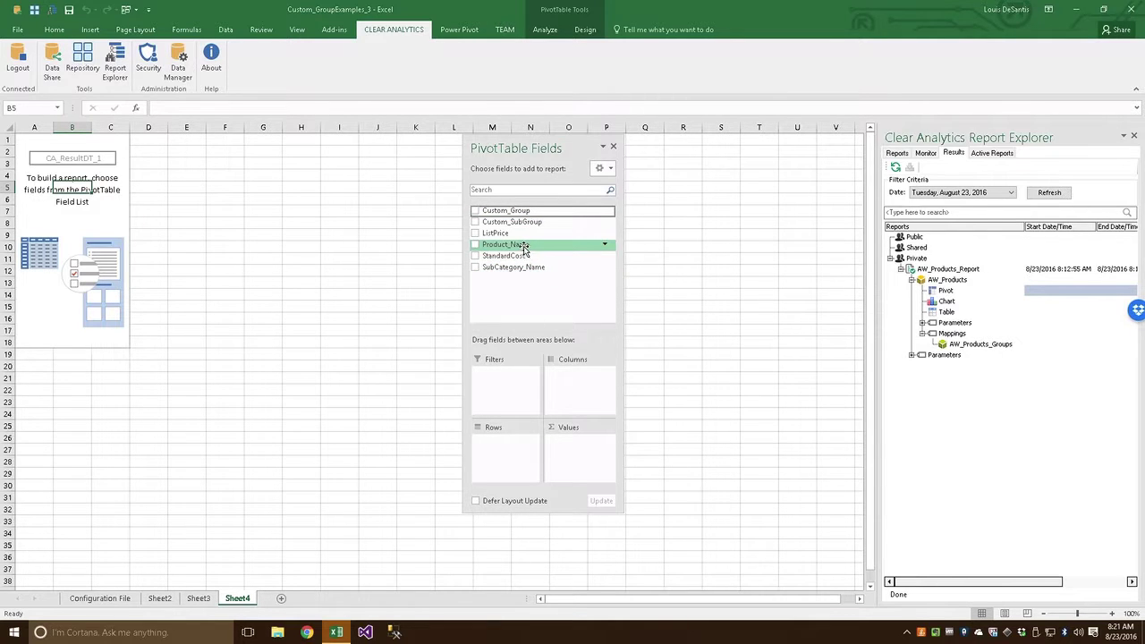
{"action": "left_click_drag", "start_coordinate": [507, 246], "coordinate": [507, 452]}
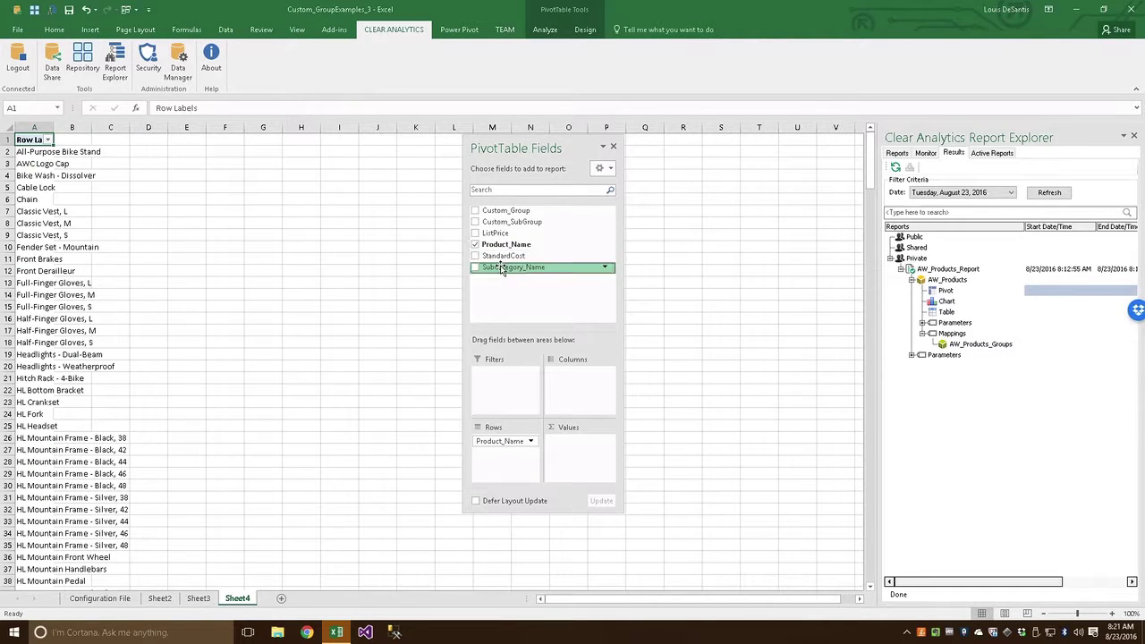
{"action": "left_click_drag", "start_coordinate": [502, 272], "coordinate": [503, 441]}
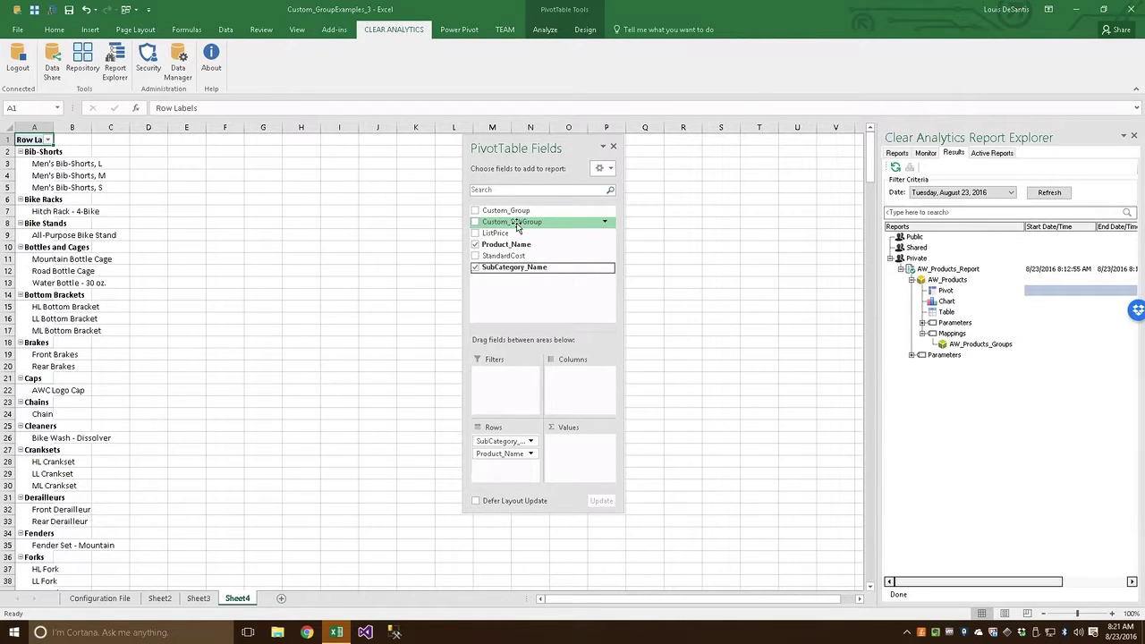
{"action": "left_click_drag", "start_coordinate": [513, 224], "coordinate": [505, 440]}
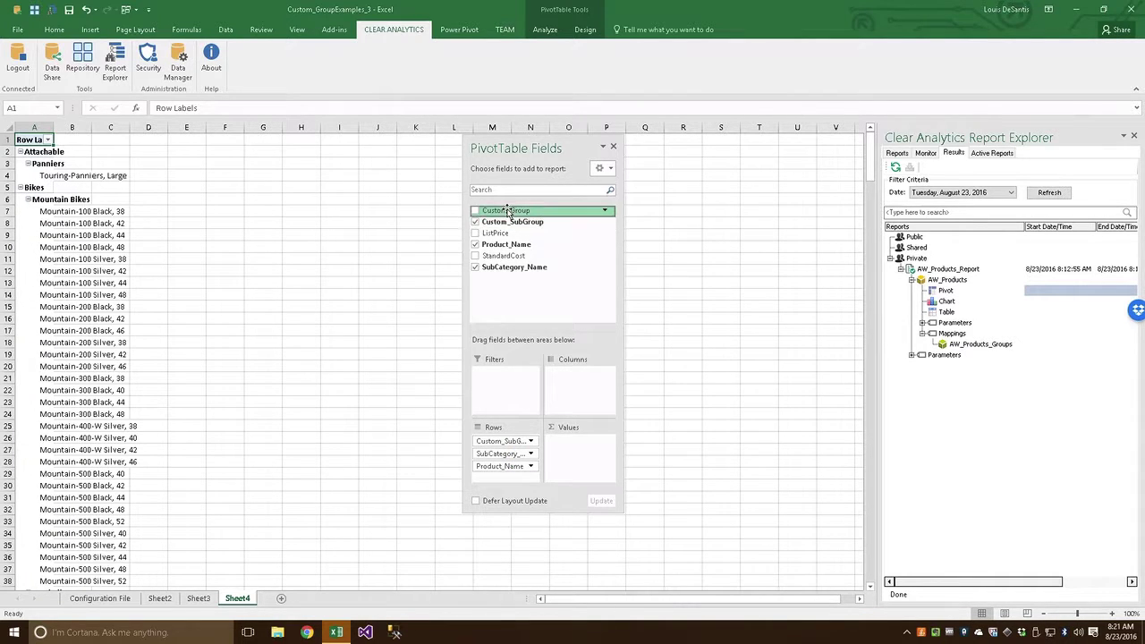
{"action": "left_click_drag", "start_coordinate": [508, 213], "coordinate": [505, 432]}
{"action": "left_click_drag", "start_coordinate": [507, 213], "coordinate": [497, 441]}
{"action": "left_click_drag", "start_coordinate": [488, 235], "coordinate": [566, 460]}
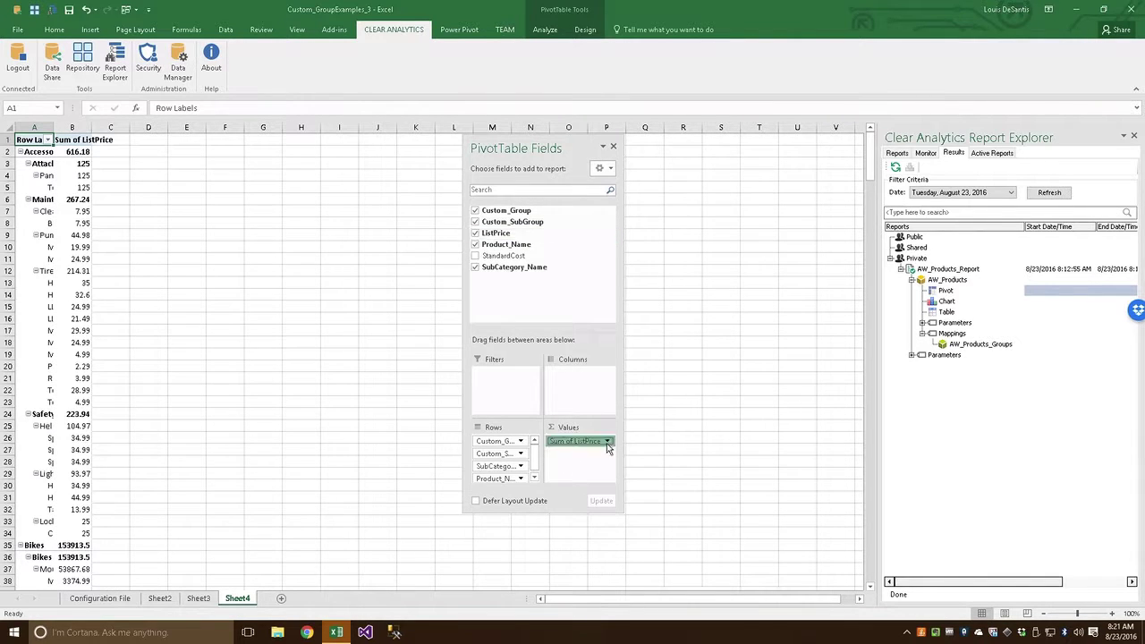
Change the ListPrice value field to summarize by Average instead of Sum
{"action": "left_click", "coordinate": [607, 442]}
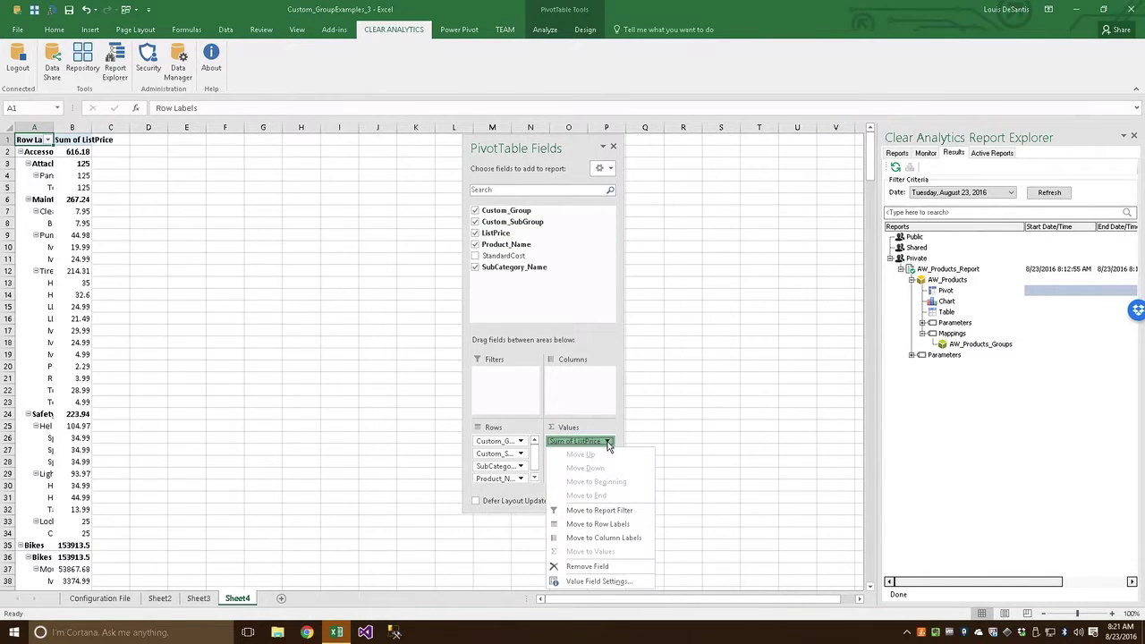
{"action": "left_click", "coordinate": [598, 582]}
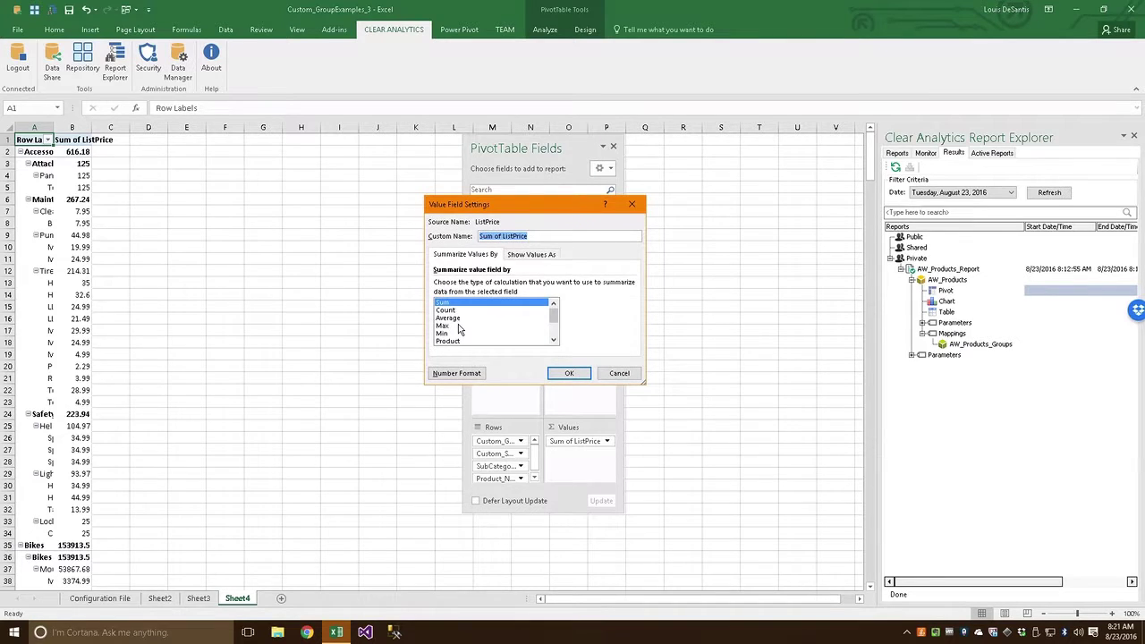
{"action": "left_click", "coordinate": [452, 318]}
{"action": "left_click", "coordinate": [569, 373]}
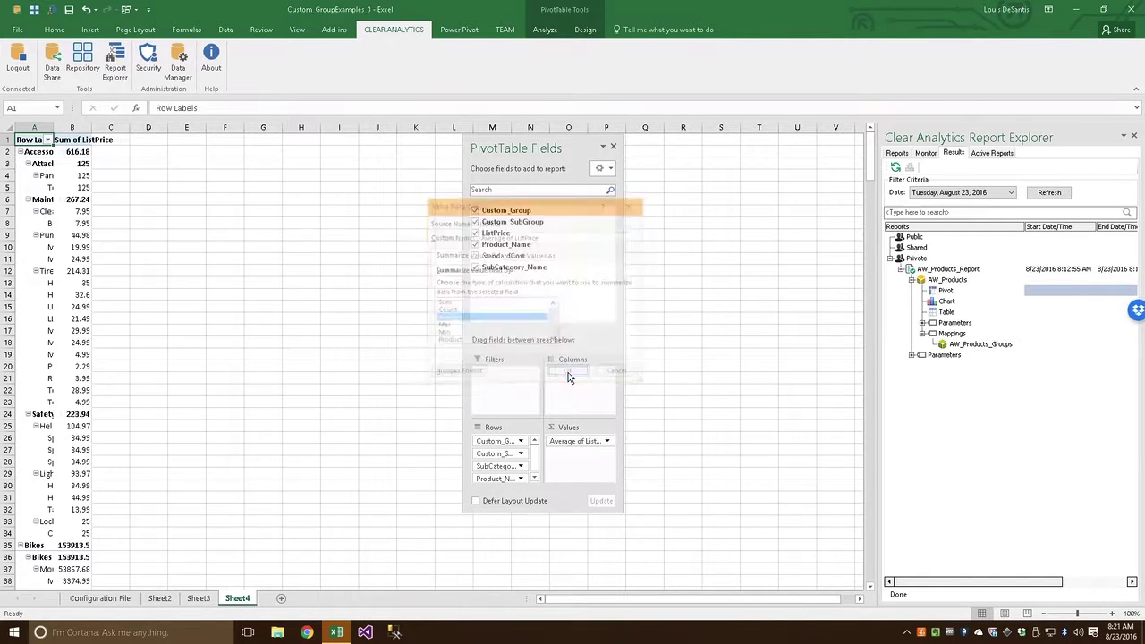
Autofit columns A and B so the row labels and averages are fully readable
{"action": "double_click", "coordinate": [56, 123]}
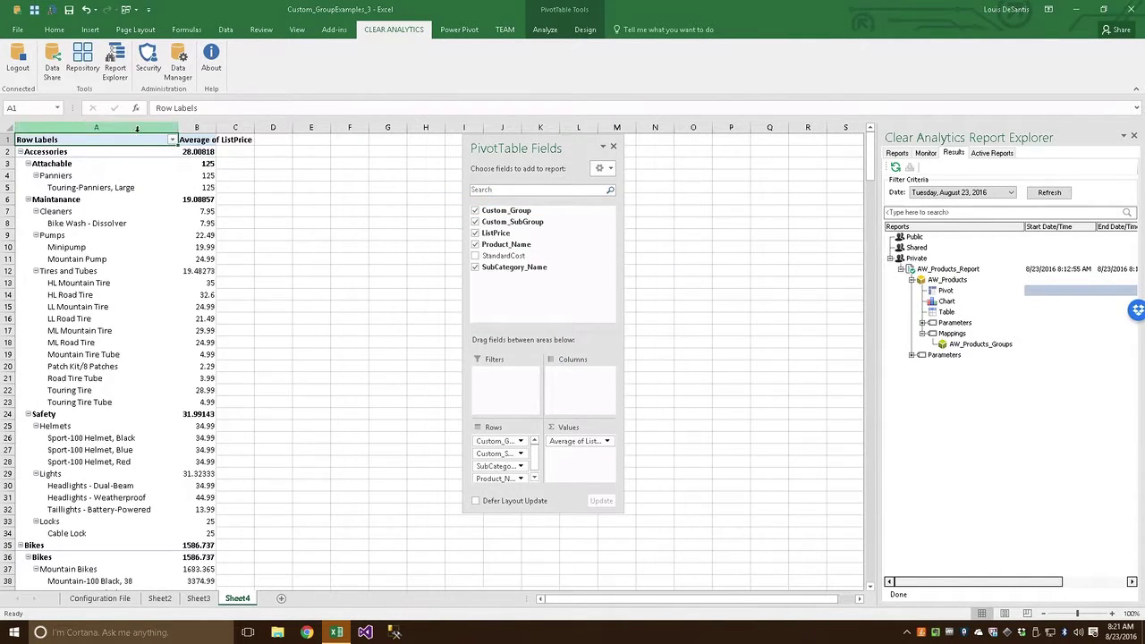
{"action": "double_click", "coordinate": [217, 125]}
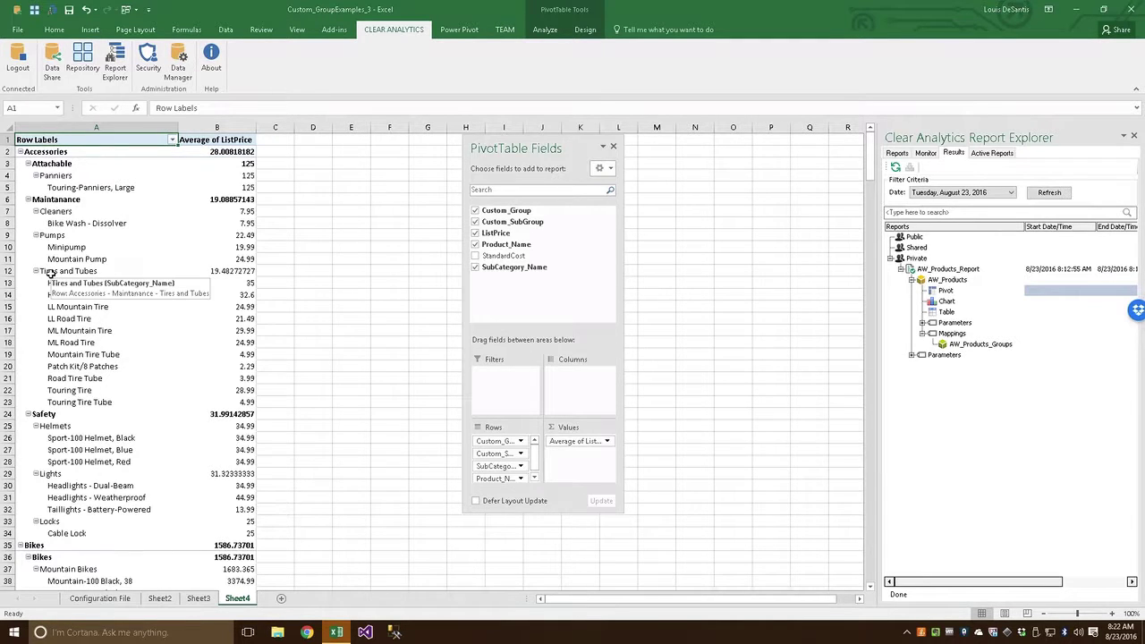
{"action": "scroll", "coordinate": [58, 376], "scroll_direction": "down", "scroll_amount": 17}
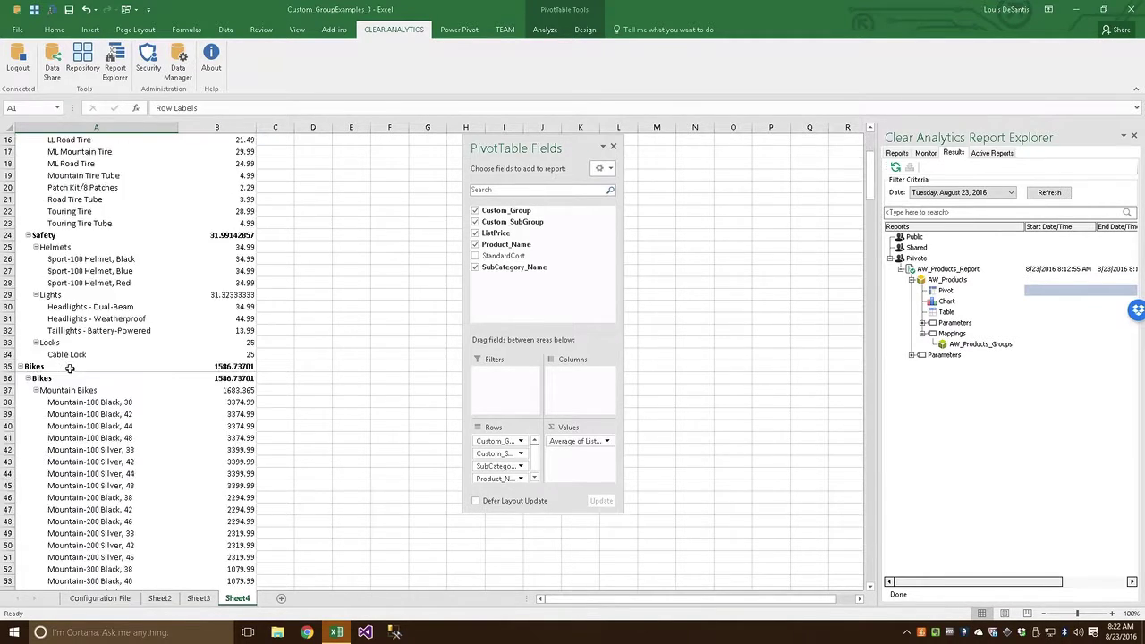
{"action": "scroll", "coordinate": [58, 377], "scroll_direction": "down", "scroll_amount": 7}
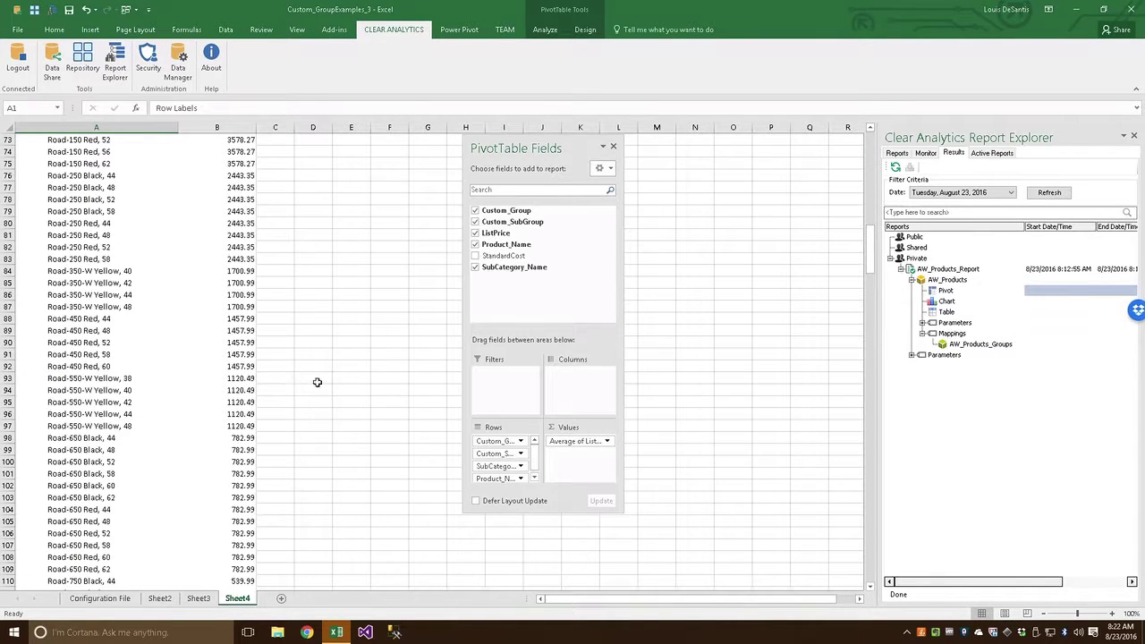
{"action": "scroll", "coordinate": [134, 461], "scroll_direction": "up", "scroll_amount": 16}
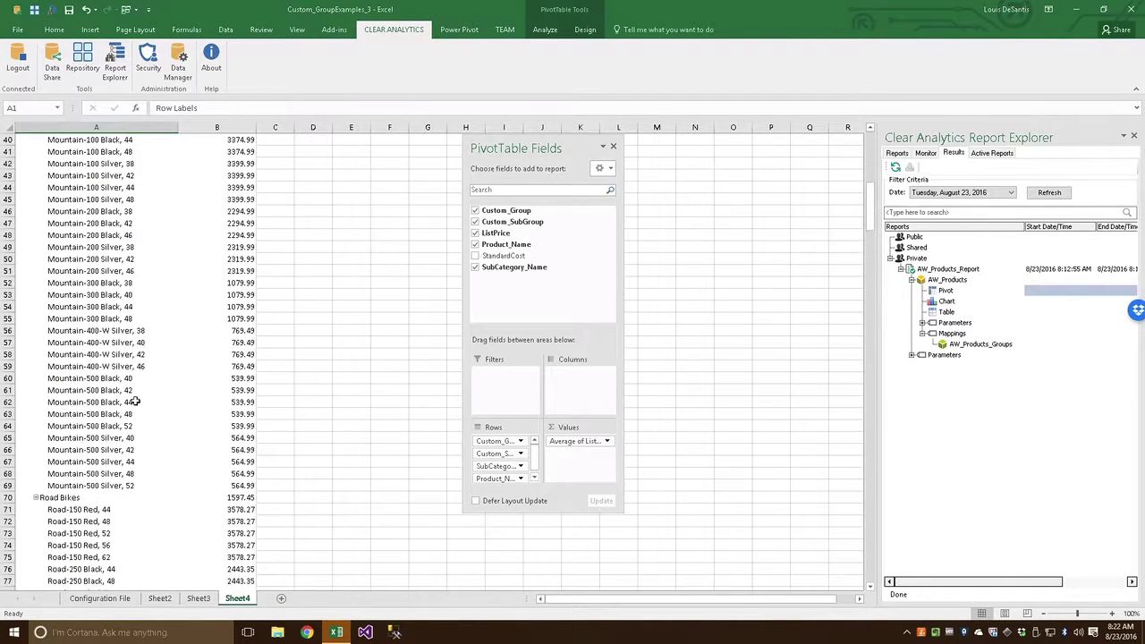